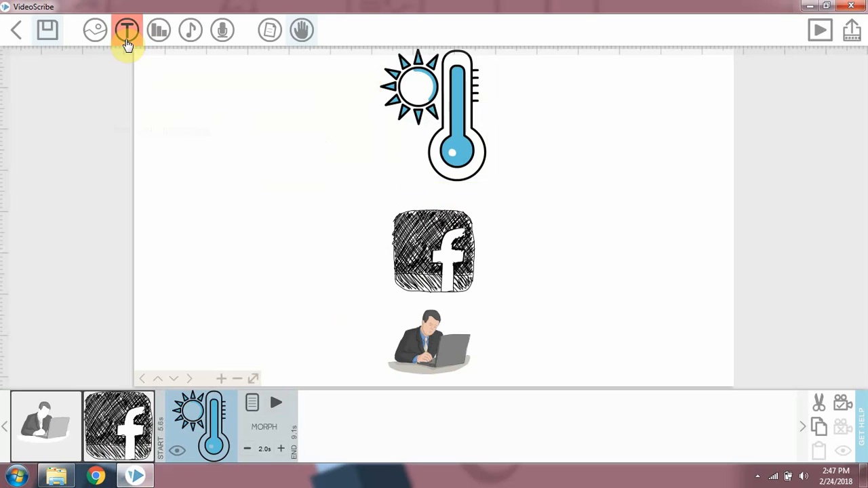
Step: Add a "My Name is" text with the presenter's first name on an empty canvas area and set its animation time to 2 seconds
{"action": "left_click", "coordinate": [169, 379]}
{"action": "left_click_drag", "start_coordinate": [170, 380], "coordinate": [172, 382]}
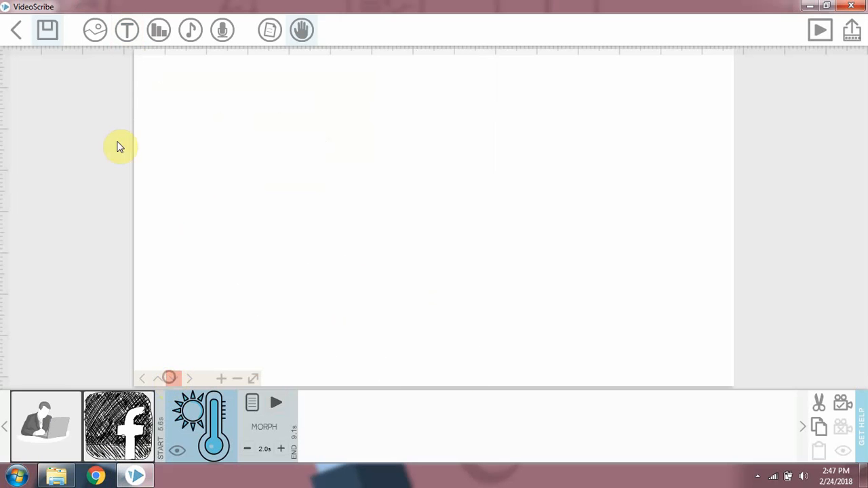
{"action": "left_click", "coordinate": [127, 30]}
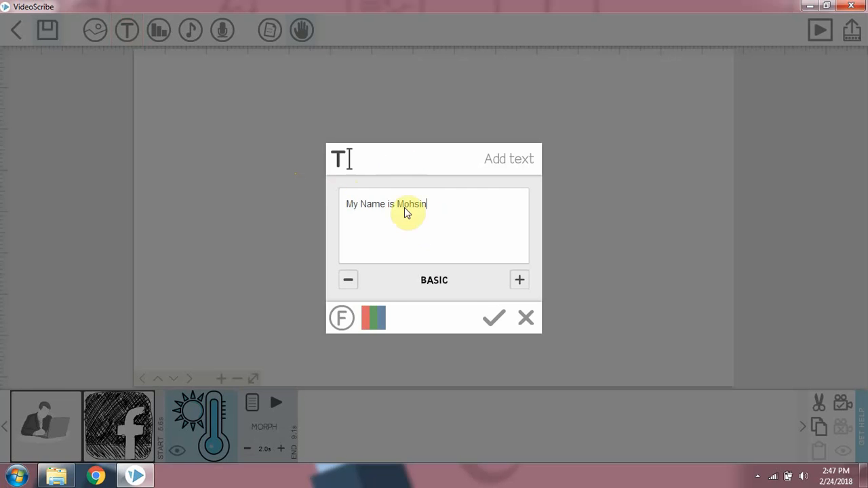
{"action": "left_click", "coordinate": [496, 318]}
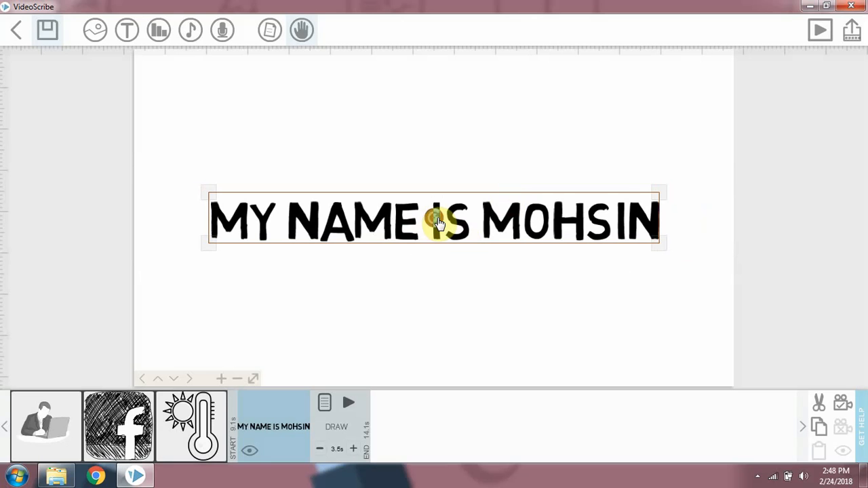
{"action": "left_click", "coordinate": [336, 450]}
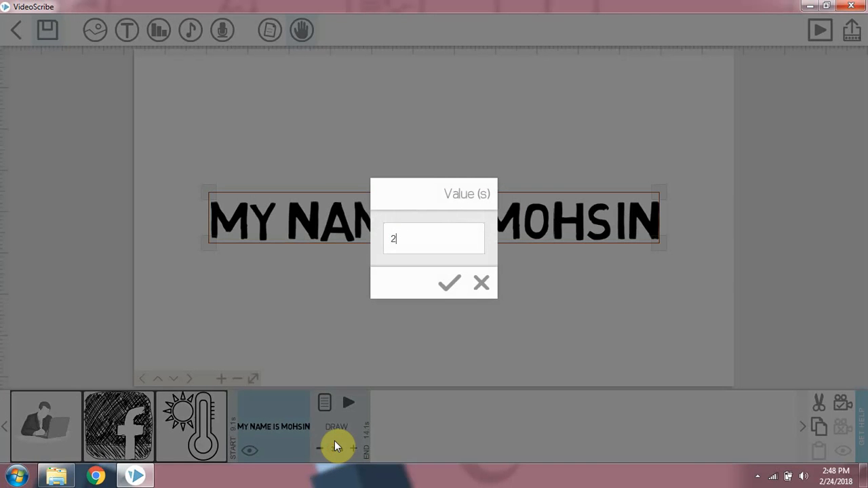
{"action": "left_click", "coordinate": [448, 283]}
Step: Edit the name text, trying green (5fbb46) for it and settling on bright pink as its colour
{"action": "left_click", "coordinate": [326, 403]}
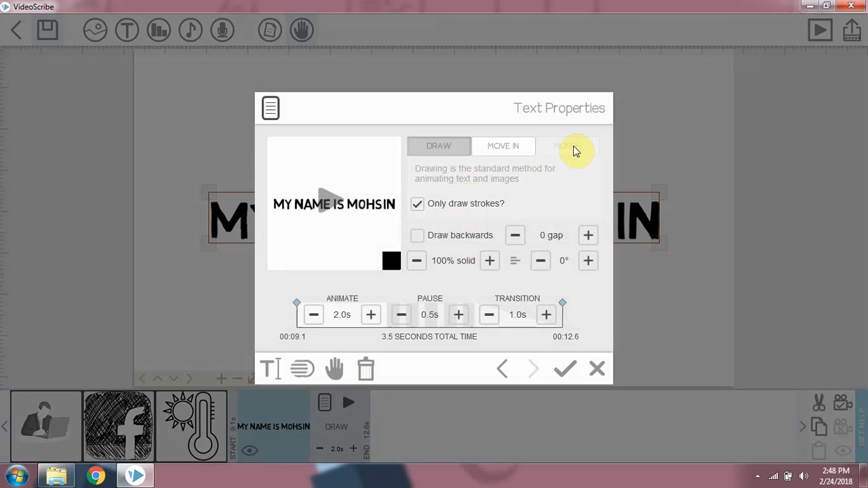
{"action": "left_click", "coordinate": [266, 368]}
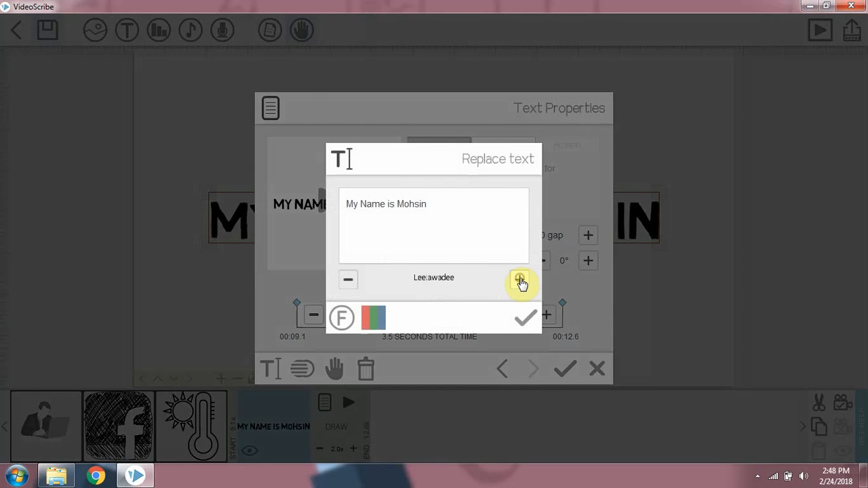
{"action": "left_click", "coordinate": [374, 317]}
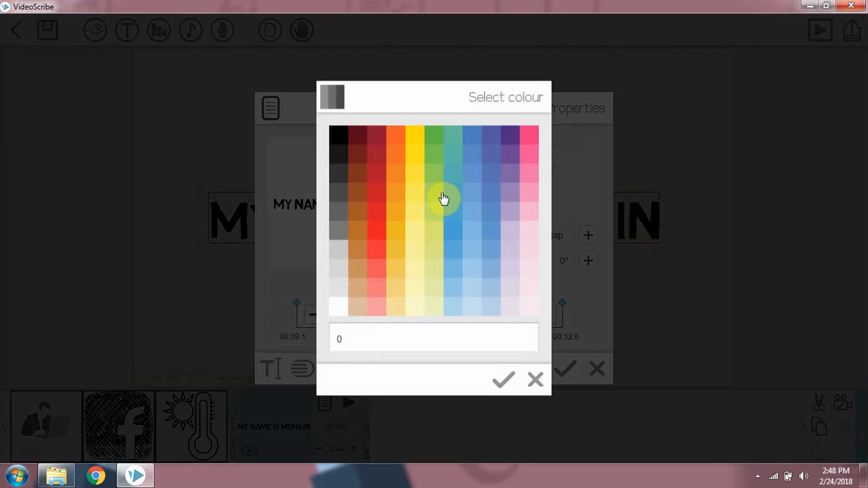
{"action": "left_click", "coordinate": [437, 136]}
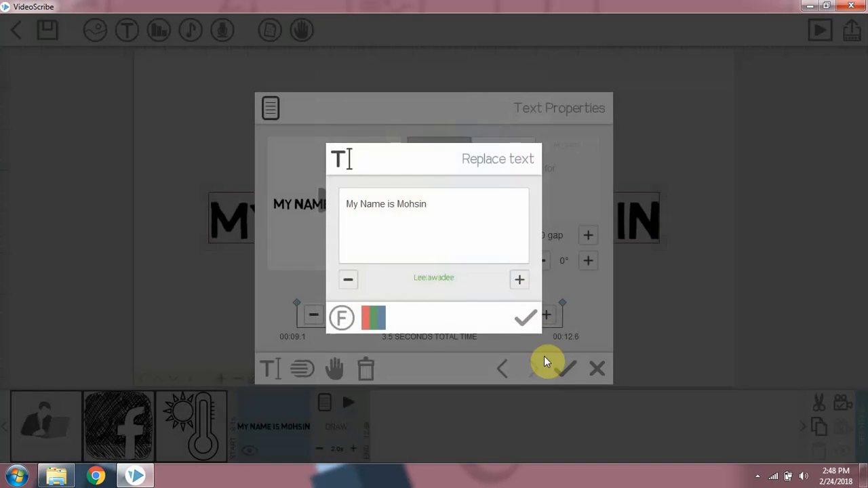
{"action": "left_click", "coordinate": [380, 324]}
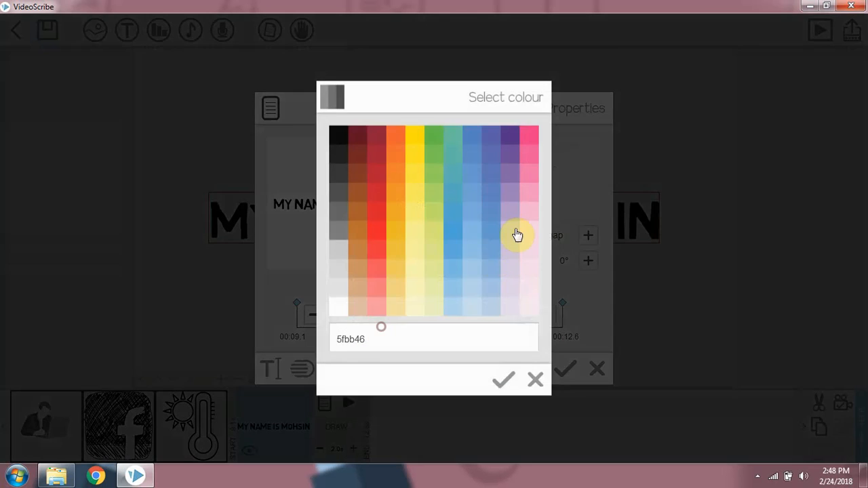
{"action": "left_click", "coordinate": [536, 144]}
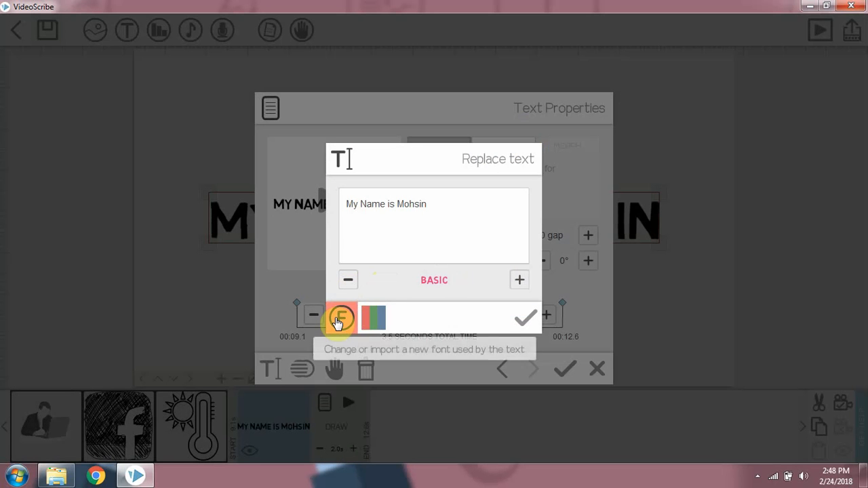
Step: Import the Austten font with basic characters, apply it to the name text, and preview the drawing animation
{"action": "left_click", "coordinate": [340, 319]}
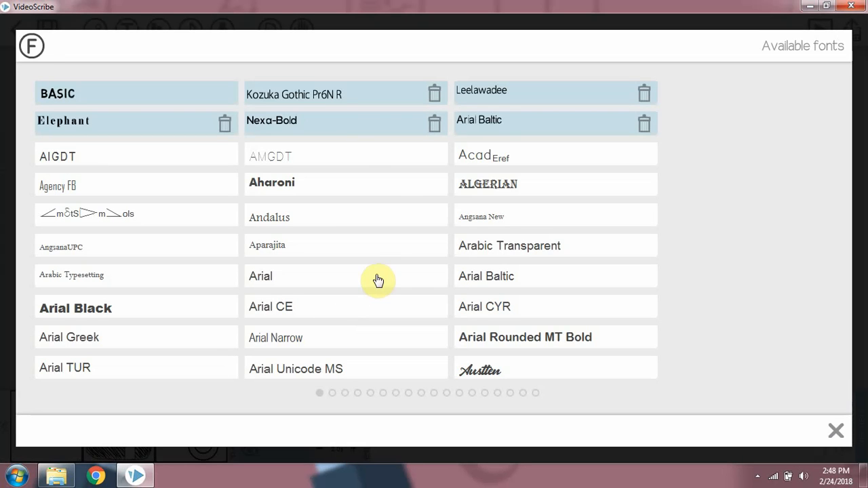
{"action": "left_click", "coordinate": [344, 397]}
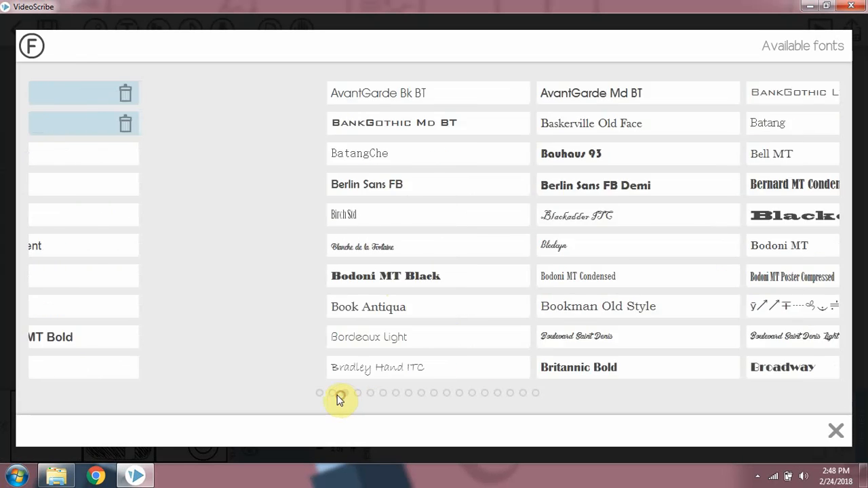
{"action": "left_click", "coordinate": [320, 396]}
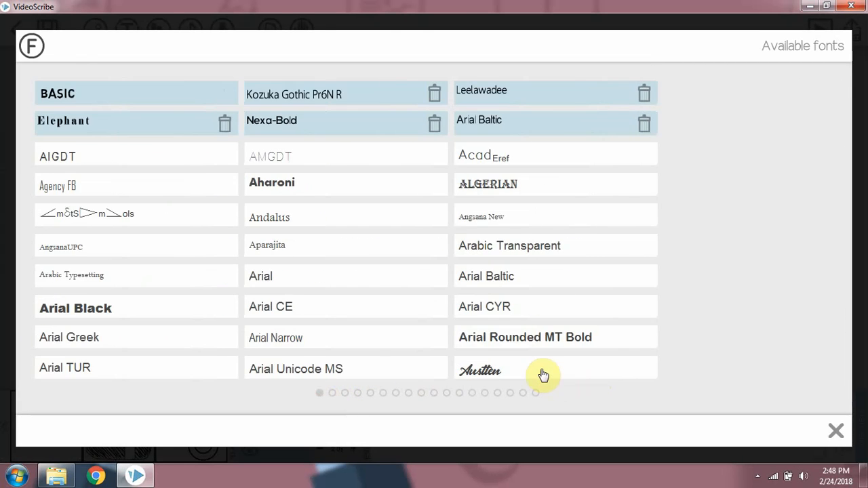
{"action": "left_click", "coordinate": [540, 373]}
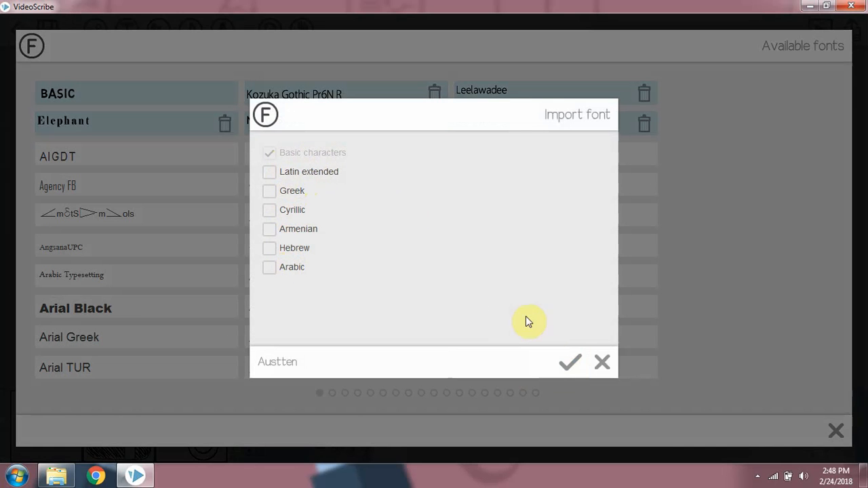
{"action": "left_click", "coordinate": [570, 361]}
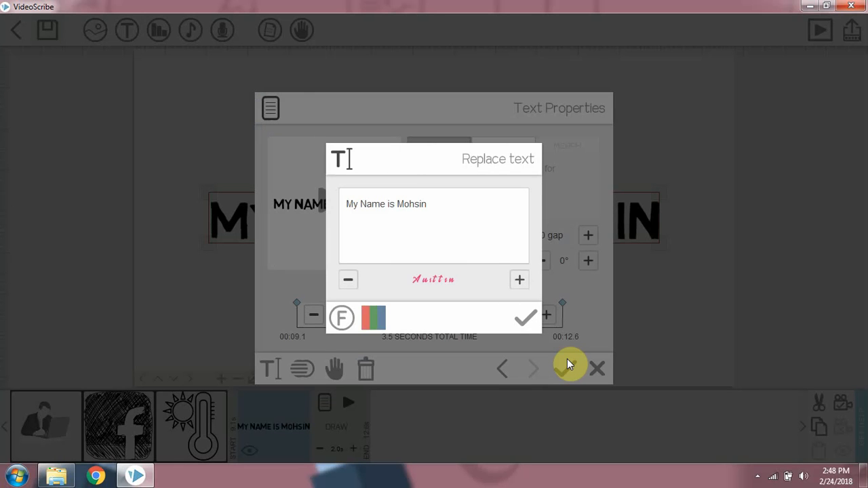
{"action": "left_click", "coordinate": [525, 316]}
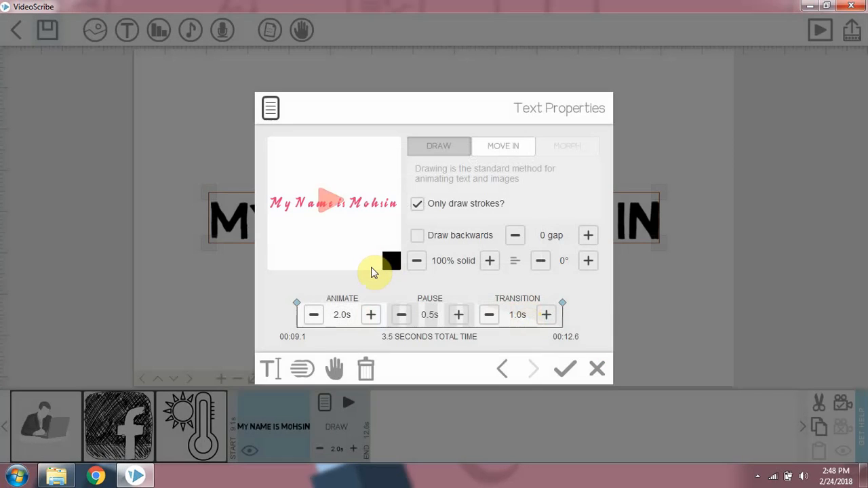
{"action": "left_click", "coordinate": [334, 214]}
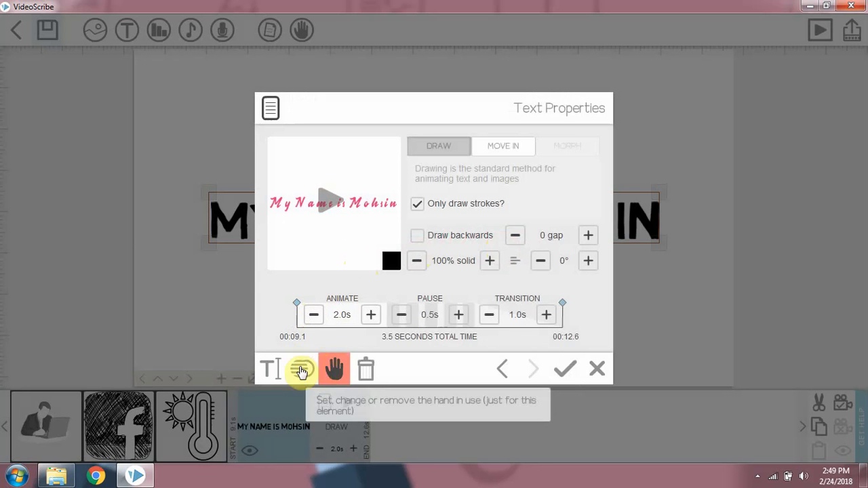
Step: Switch the name text's font to Nexa-Bold and preview its drawing animation
{"action": "left_click", "coordinate": [268, 368]}
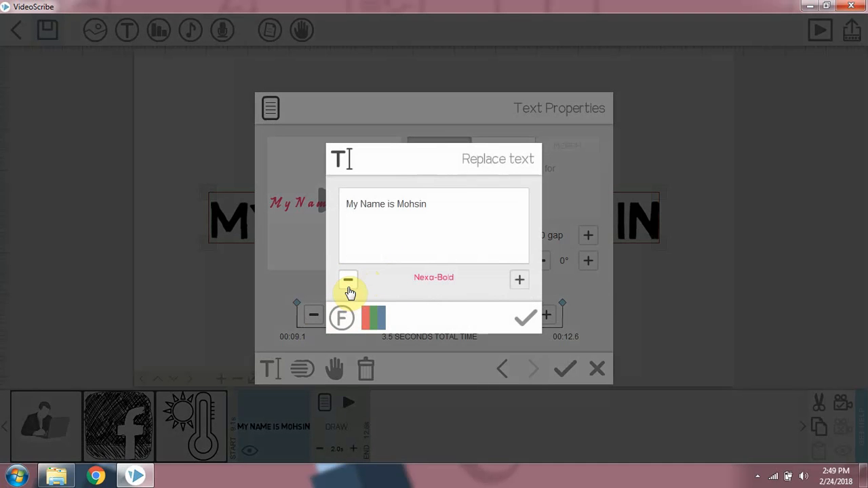
{"action": "left_click", "coordinate": [518, 282]}
{"action": "left_click", "coordinate": [525, 317]}
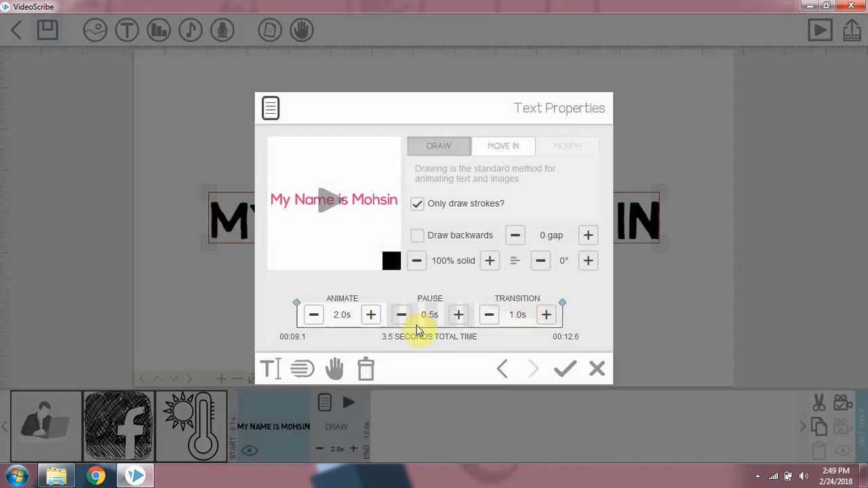
{"action": "left_click", "coordinate": [321, 211]}
{"action": "left_click", "coordinate": [331, 202]}
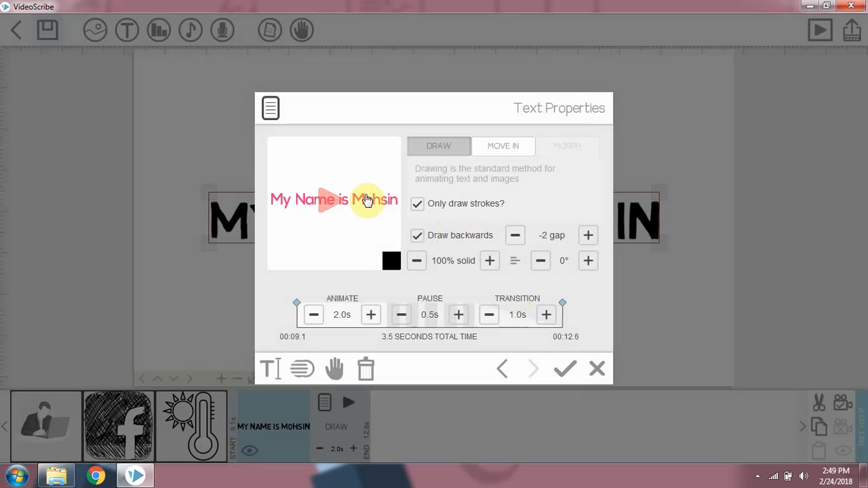
Step: Preview the text with Draw backwards and a -2 gap, try a letter gap of 12, and set the gap back to 0
{"action": "left_click", "coordinate": [327, 205]}
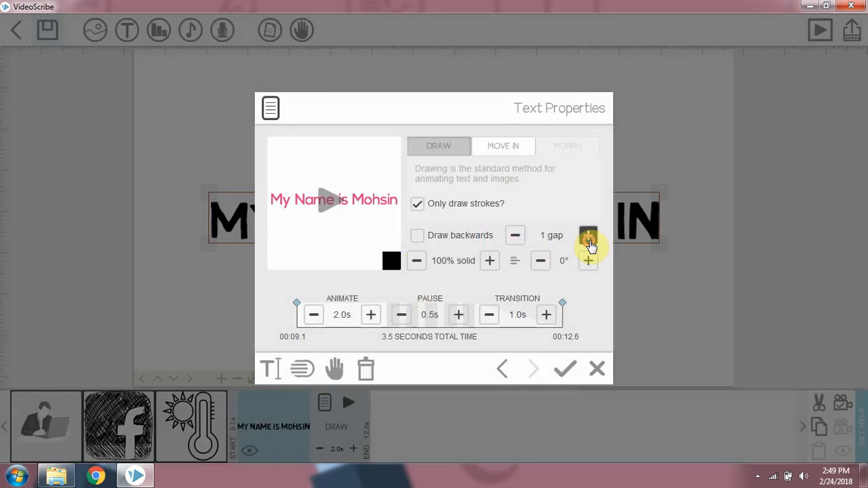
{"action": "left_click", "coordinate": [589, 237]}
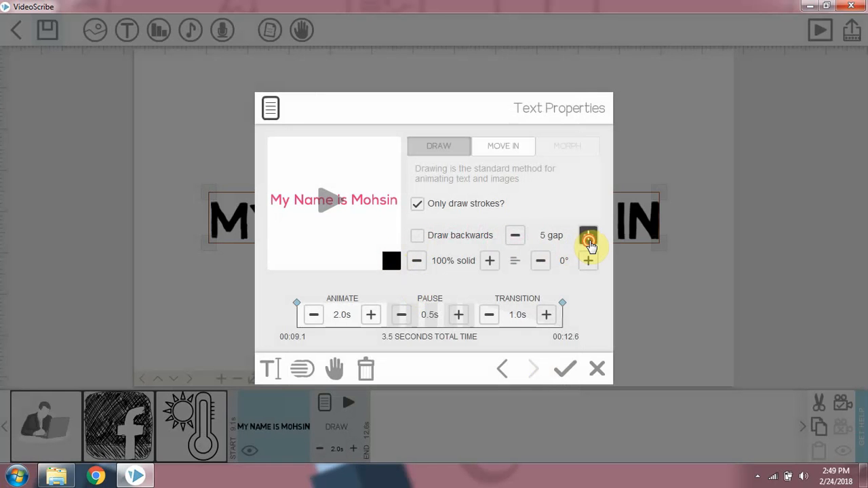
{"action": "left_click", "coordinate": [334, 202]}
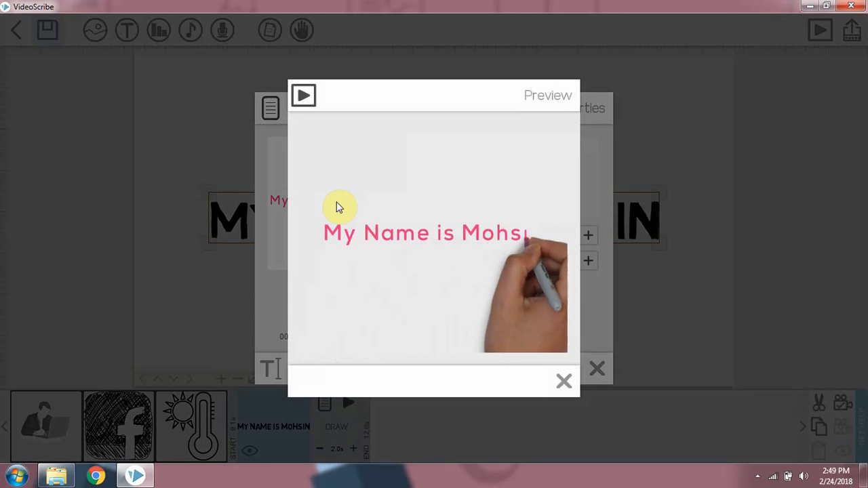
{"action": "left_click", "coordinate": [564, 382]}
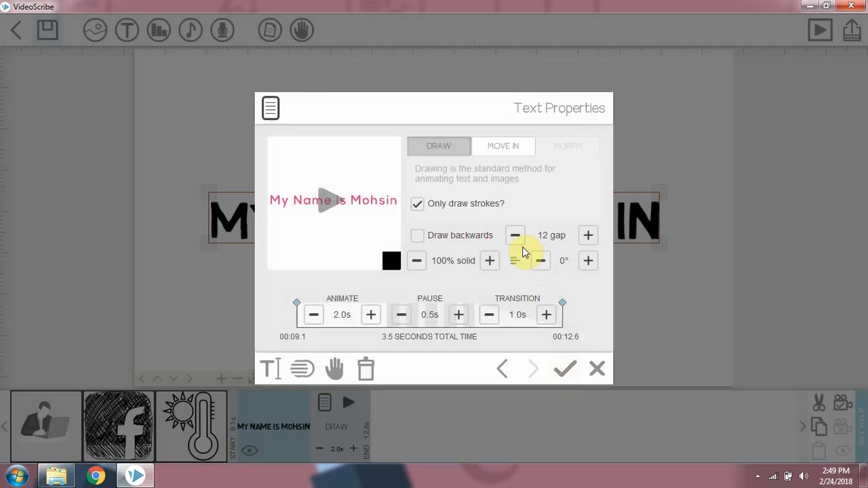
{"action": "left_click", "coordinate": [543, 234]}
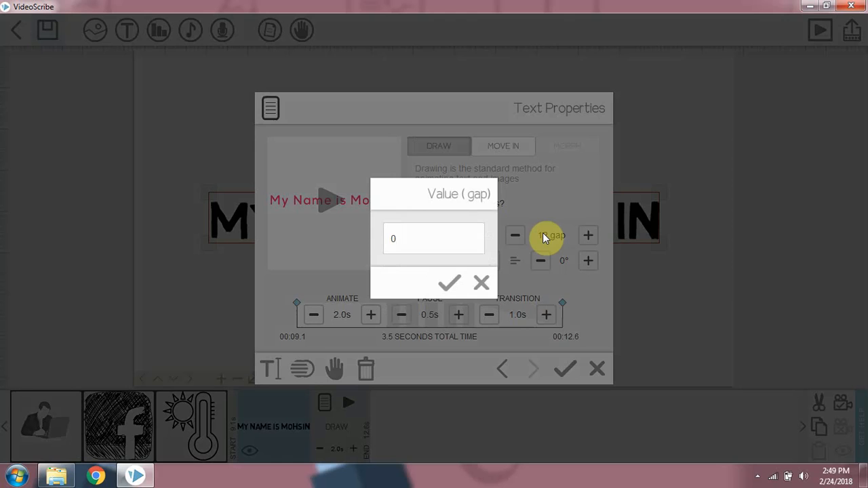
{"action": "type", "text": "0"}
{"action": "left_click", "coordinate": [450, 282]}
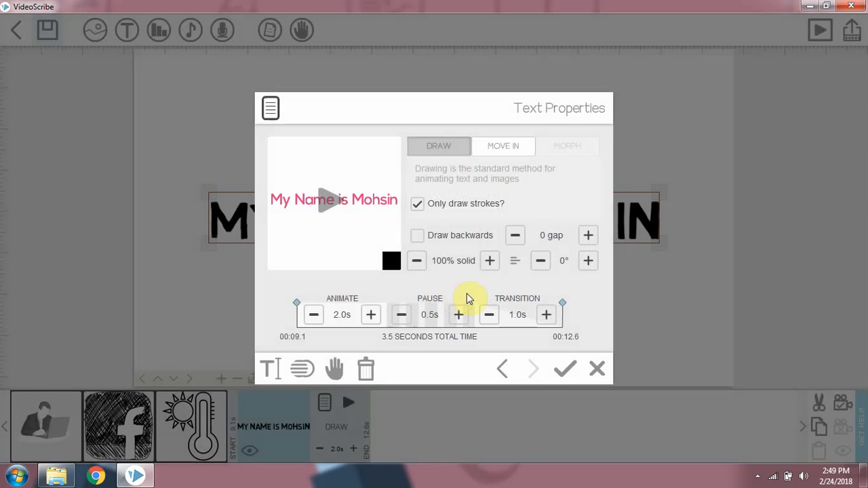
Step: Try a 1° angle on the name text and set it back to 0°
{"action": "left_click", "coordinate": [587, 261]}
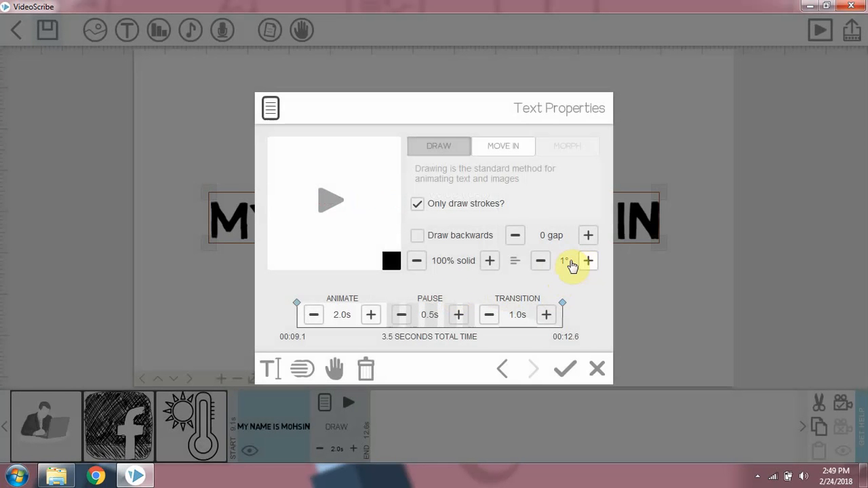
{"action": "left_click", "coordinate": [540, 262]}
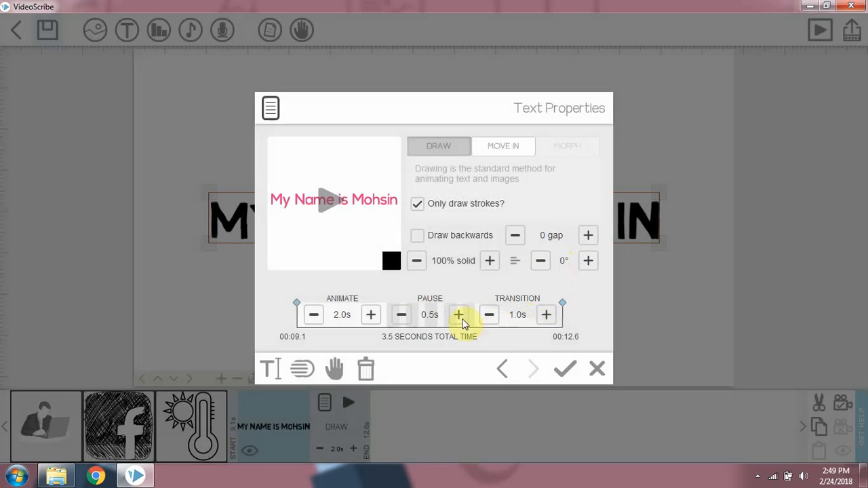
{"action": "left_click", "coordinate": [417, 205]}
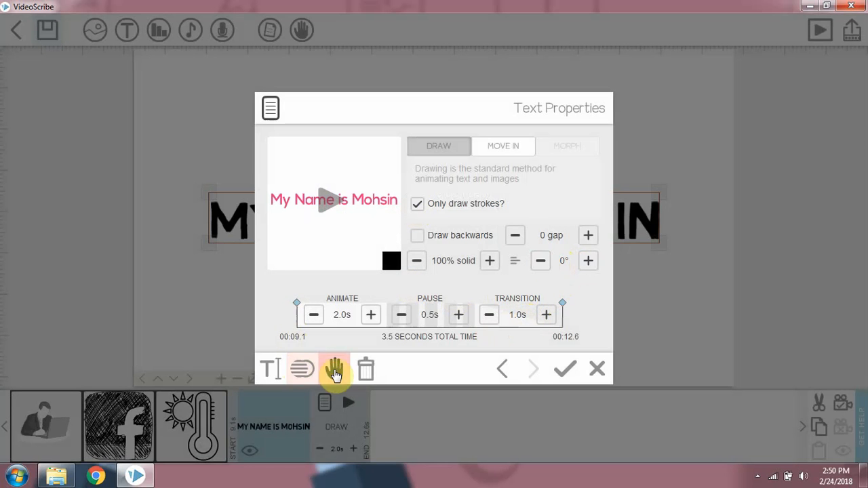
Step: Choose the hand with two extended fingers as the hand for the name text only
{"action": "left_click", "coordinate": [334, 368]}
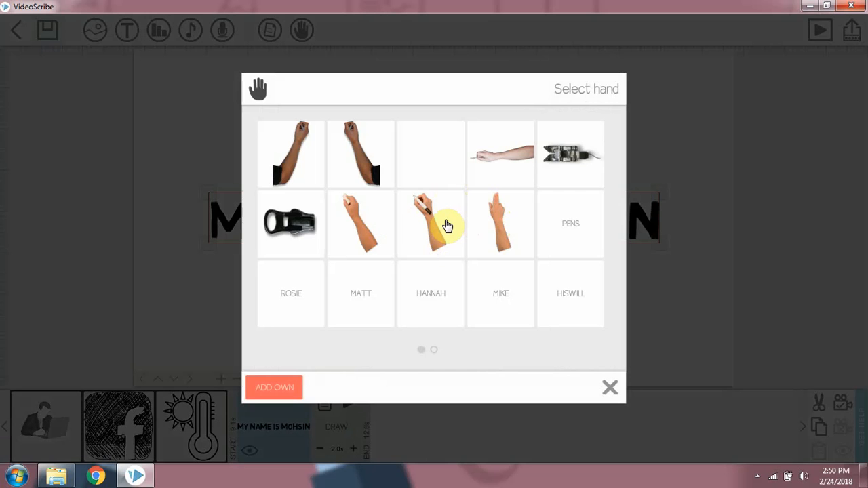
{"action": "left_click", "coordinate": [517, 214]}
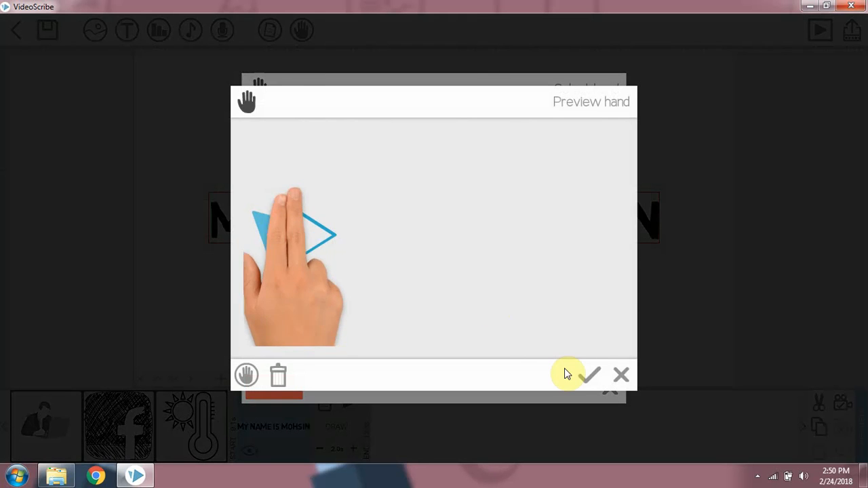
{"action": "left_click", "coordinate": [588, 375]}
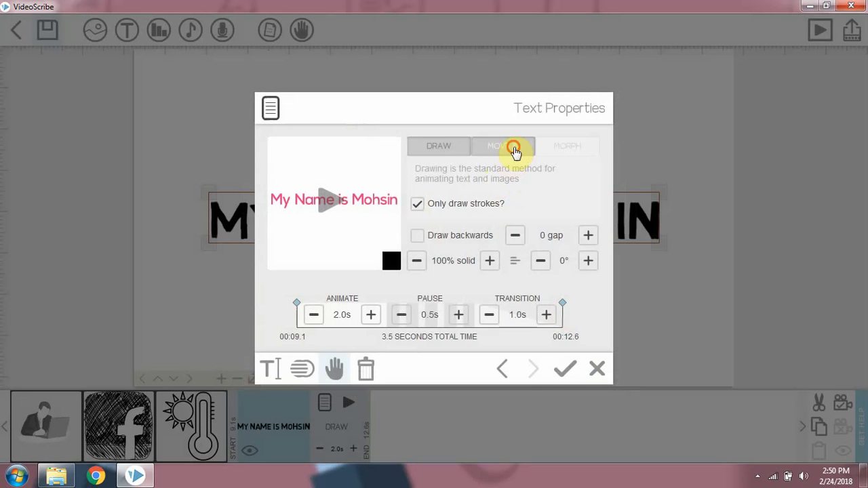
Step: Set the name text's animation to Move In and apply the text properties
{"action": "left_click", "coordinate": [514, 148]}
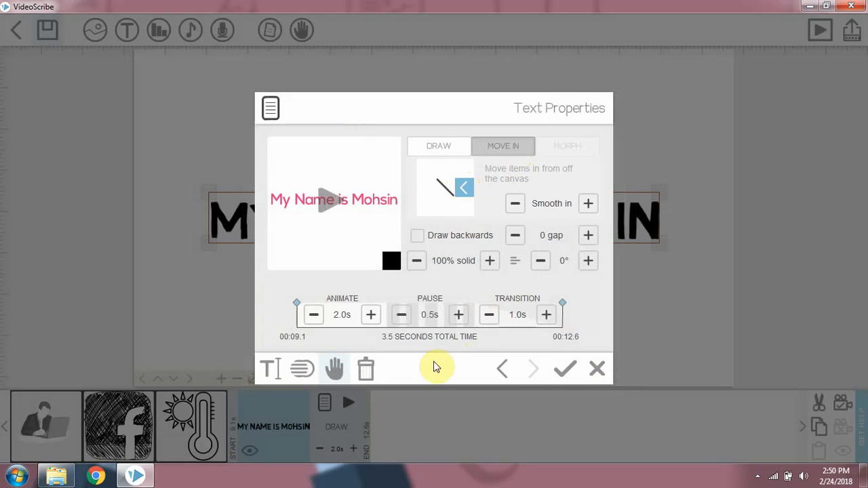
{"action": "left_click", "coordinate": [566, 368]}
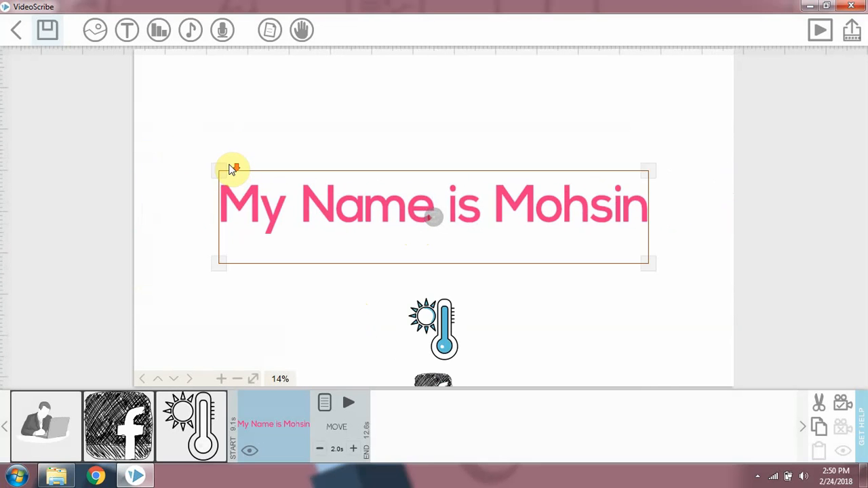
{"action": "left_click_drag", "start_coordinate": [217, 171], "coordinate": [182, 178]}
{"action": "scroll", "coordinate": [349, 208], "scroll_direction": "up", "scroll_amount": 2}
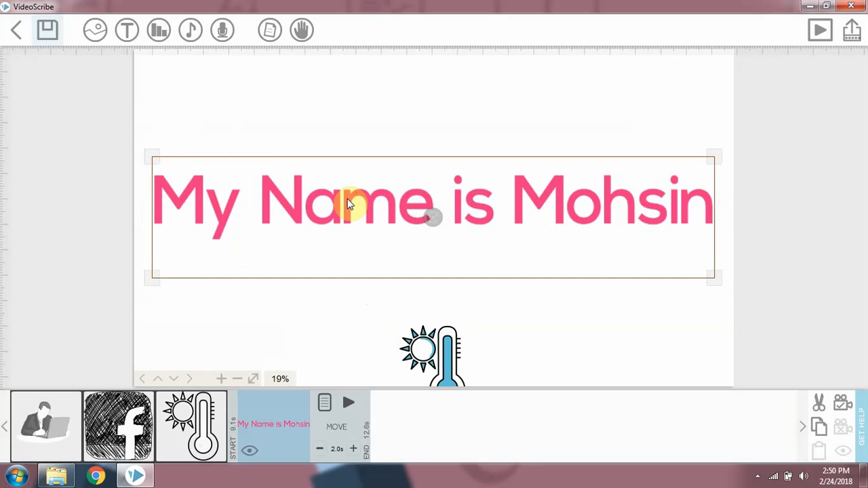
Step: Shrink the name text on the canvas to a bit under half its current width
{"action": "left_click_drag", "start_coordinate": [143, 149], "coordinate": [366, 238]}
{"action": "scroll", "coordinate": [365, 238], "scroll_direction": "up", "scroll_amount": 1}
{"action": "left_click", "coordinate": [323, 199]}
{"action": "left_click", "coordinate": [358, 211]}
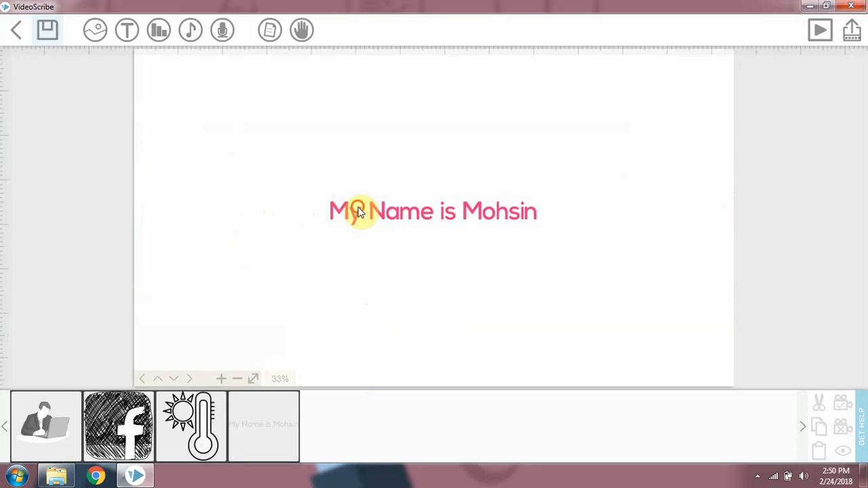
{"action": "left_click_drag", "start_coordinate": [339, 206], "coordinate": [274, 174]}
Step: View the first two elements and the Add text dialog without adding another text
{"action": "left_click", "coordinate": [47, 422]}
{"action": "left_click", "coordinate": [129, 403]}
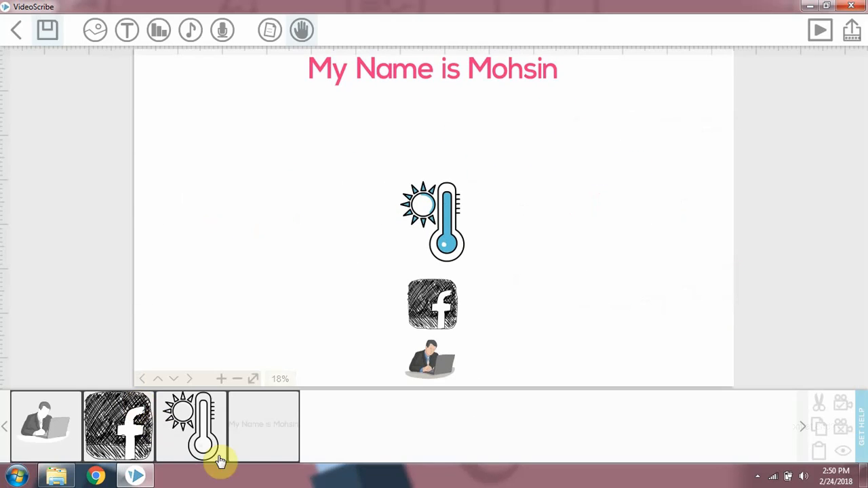
{"action": "left_click", "coordinate": [127, 32]}
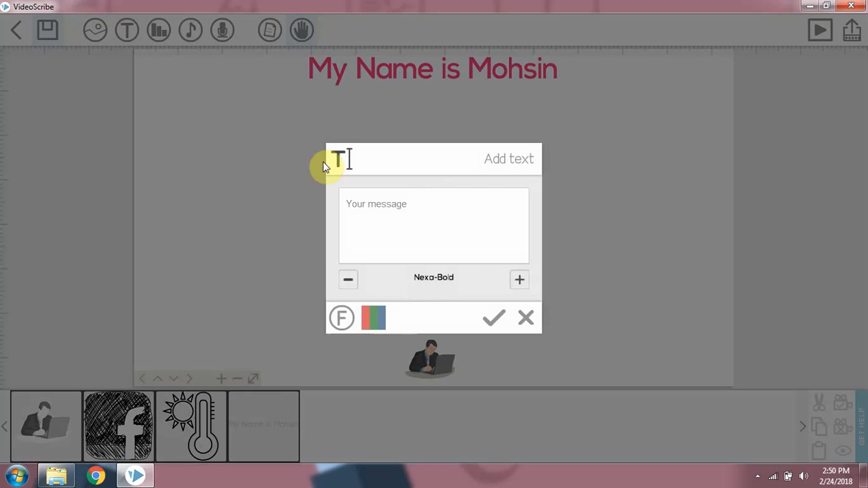
{"action": "left_click", "coordinate": [496, 332]}
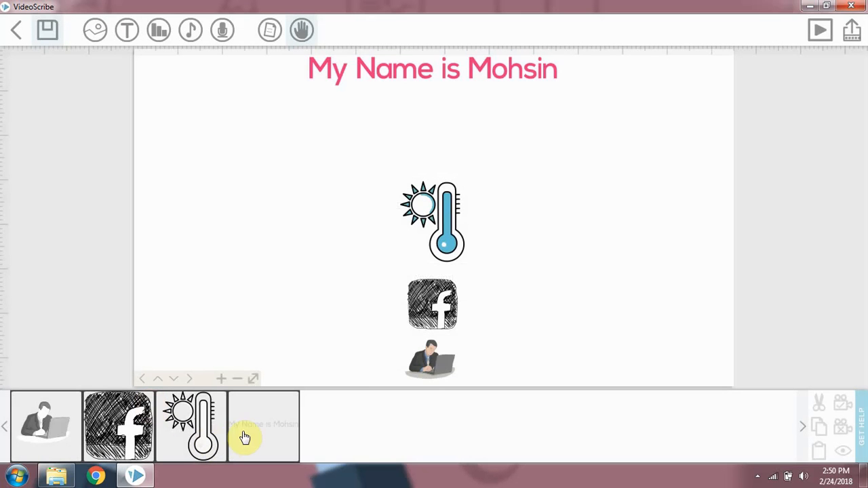
Step: Step through the name text, thermometer, Facebook and man-with-laptop elements, and return to the name text
{"action": "left_click", "coordinate": [251, 429]}
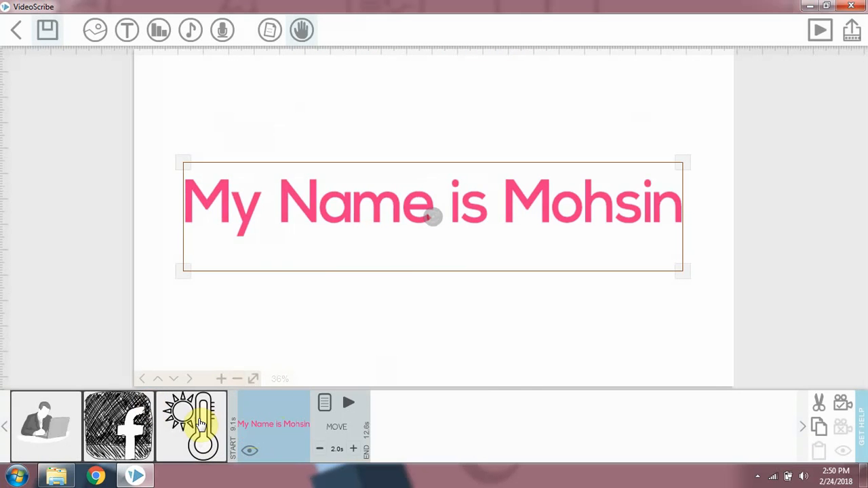
{"action": "left_click", "coordinate": [193, 422]}
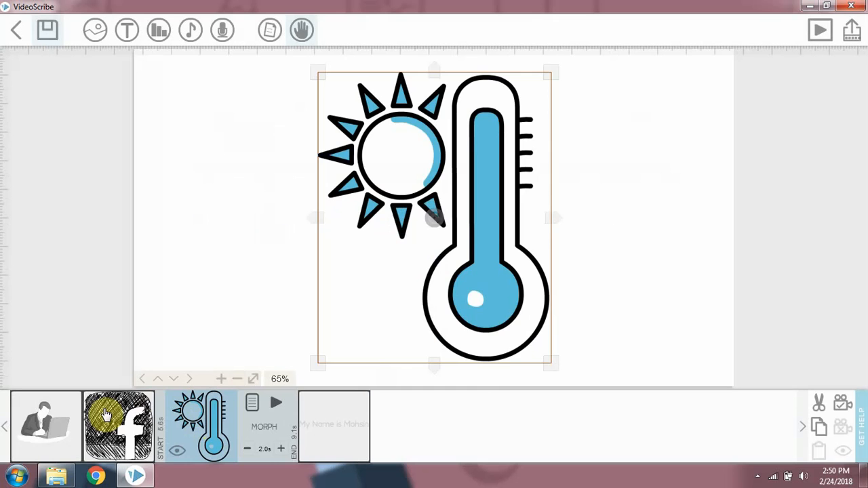
{"action": "left_click", "coordinate": [106, 415]}
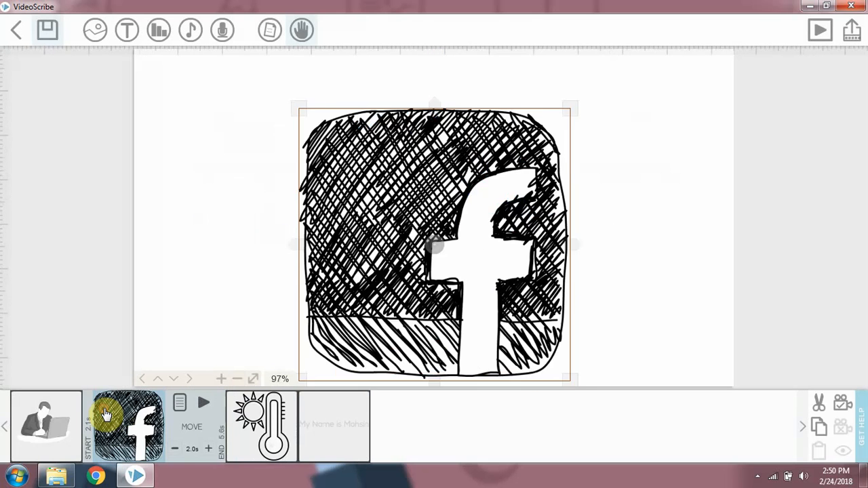
{"action": "left_click", "coordinate": [38, 416]}
{"action": "left_click", "coordinate": [309, 428]}
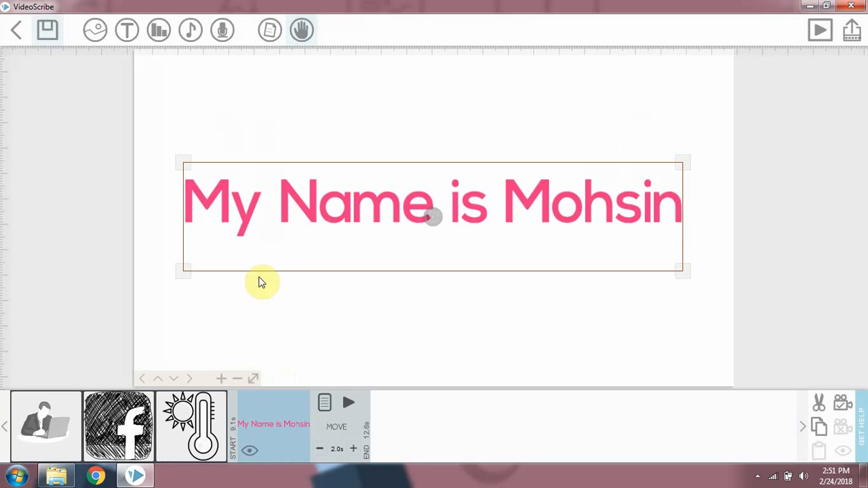
Step: Look at the Add chart options and leave them without adding a chart
{"action": "left_click", "coordinate": [156, 31]}
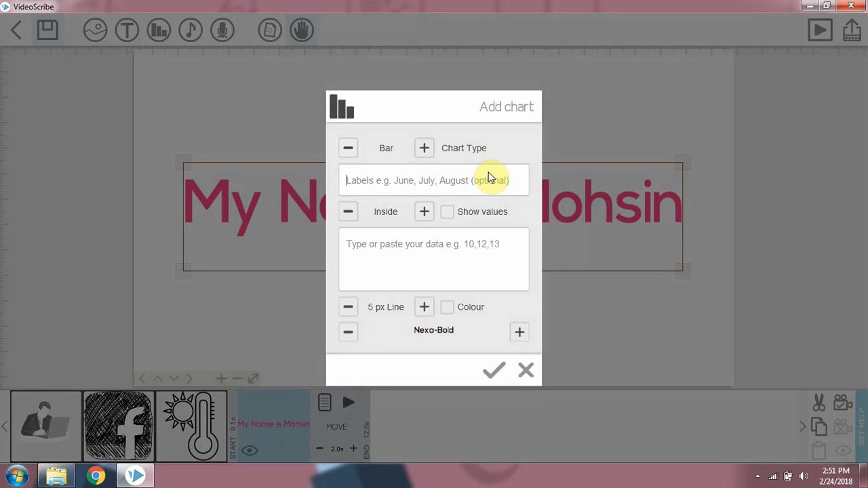
{"action": "left_click", "coordinate": [494, 373]}
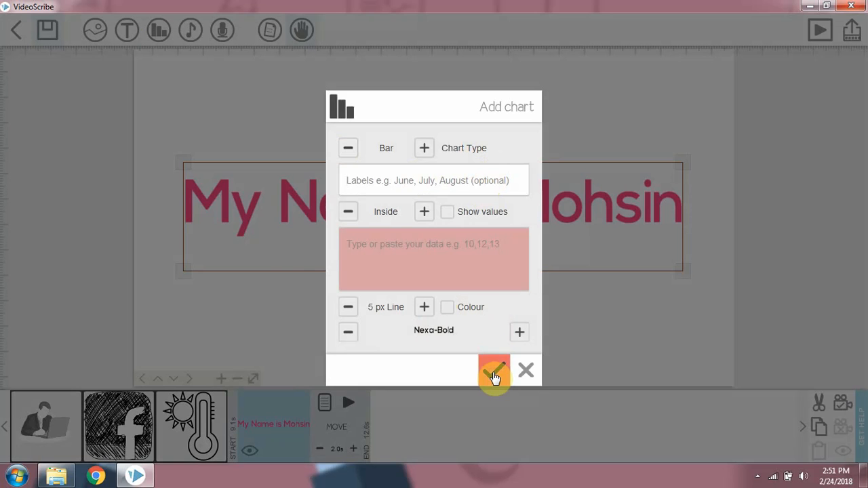
{"action": "left_click", "coordinate": [525, 371]}
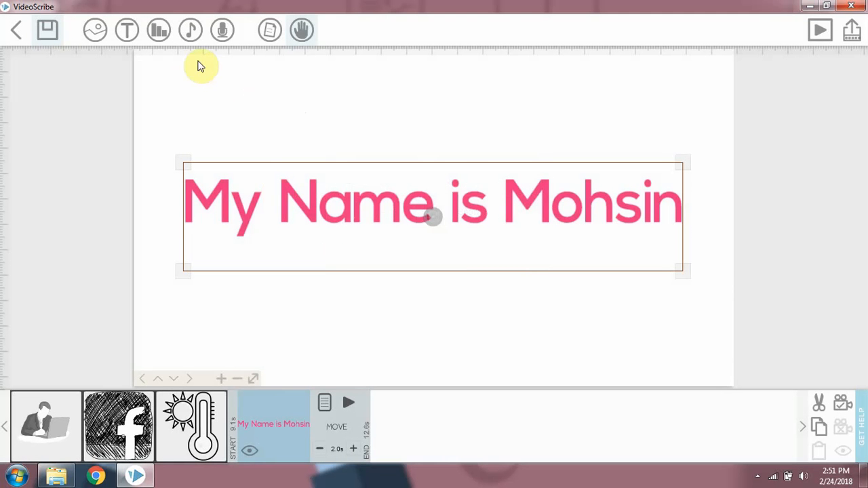
Step: Browse several pages of the music library, preview the Bandbeat track, and leave without adding music
{"action": "left_click", "coordinate": [191, 32]}
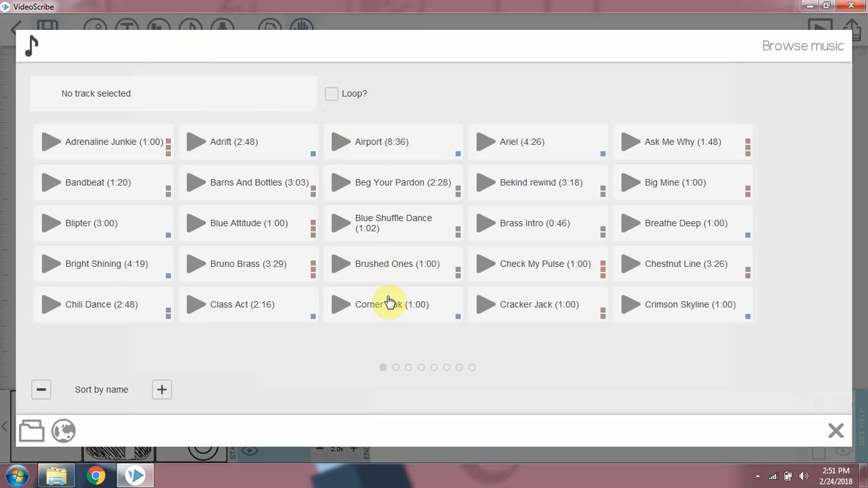
{"action": "left_click", "coordinate": [396, 368]}
{"action": "left_click", "coordinate": [421, 369]}
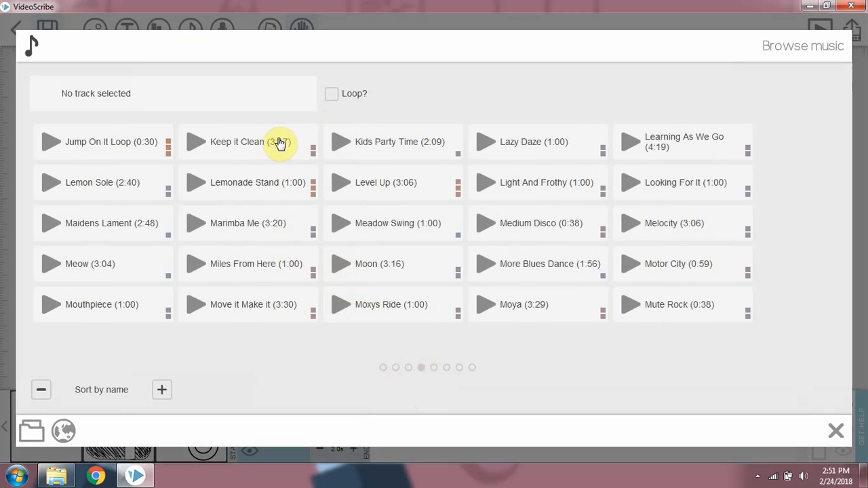
{"action": "left_click", "coordinate": [384, 368]}
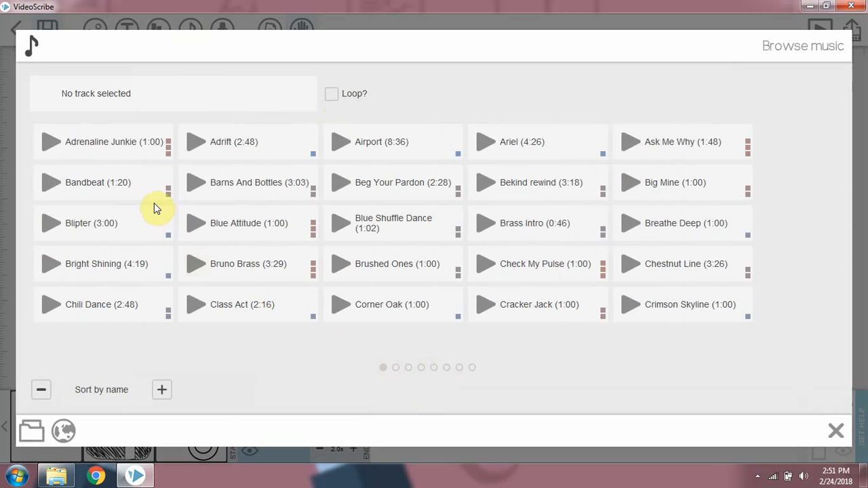
{"action": "left_click", "coordinate": [53, 184]}
{"action": "left_click", "coordinate": [52, 184]}
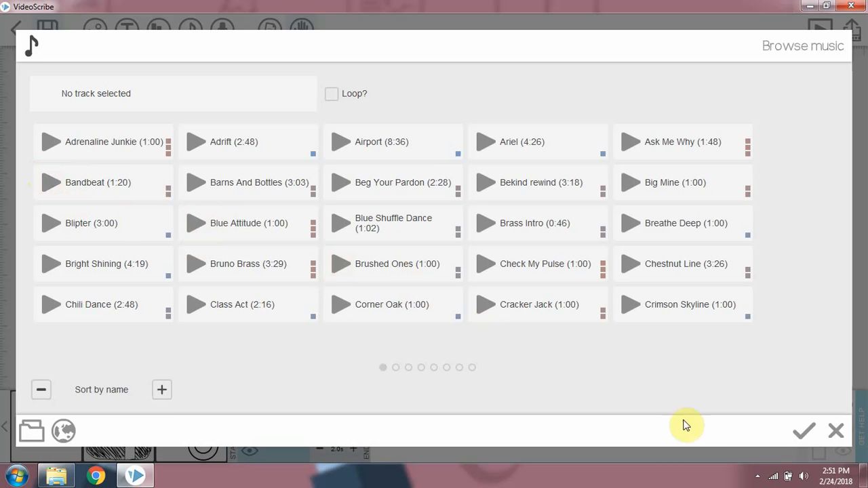
{"action": "left_click", "coordinate": [835, 432]}
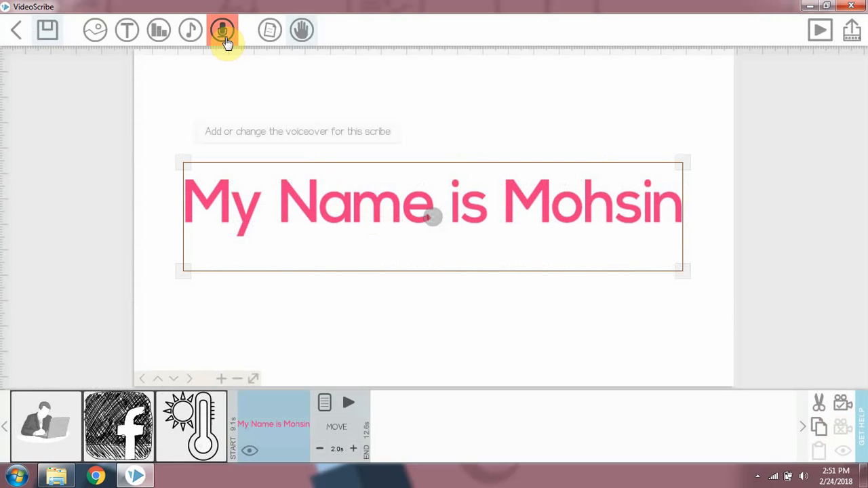
Step: Look at the voiceover recording and MP3 import options, and leave without adding a voiceover
{"action": "left_click", "coordinate": [224, 39]}
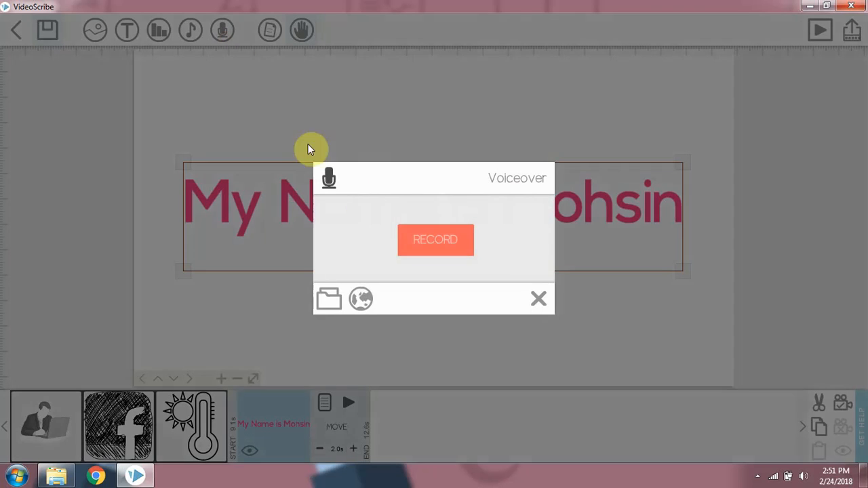
{"action": "left_click", "coordinate": [329, 298]}
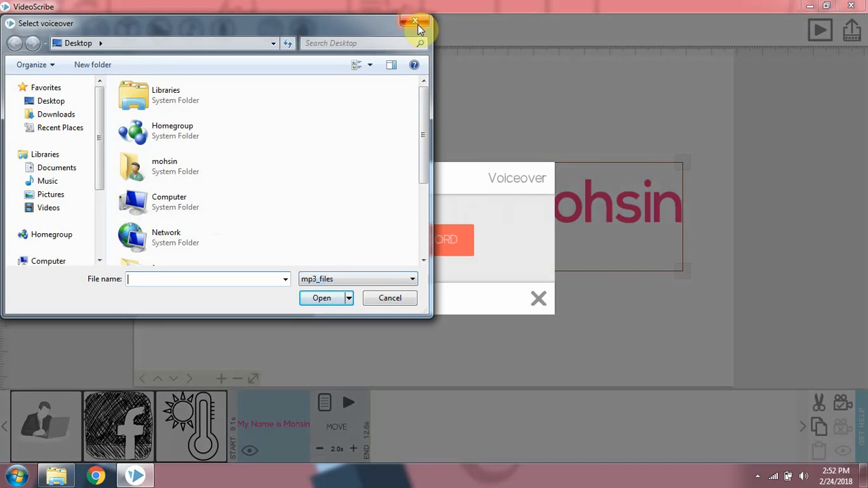
{"action": "left_click", "coordinate": [417, 24]}
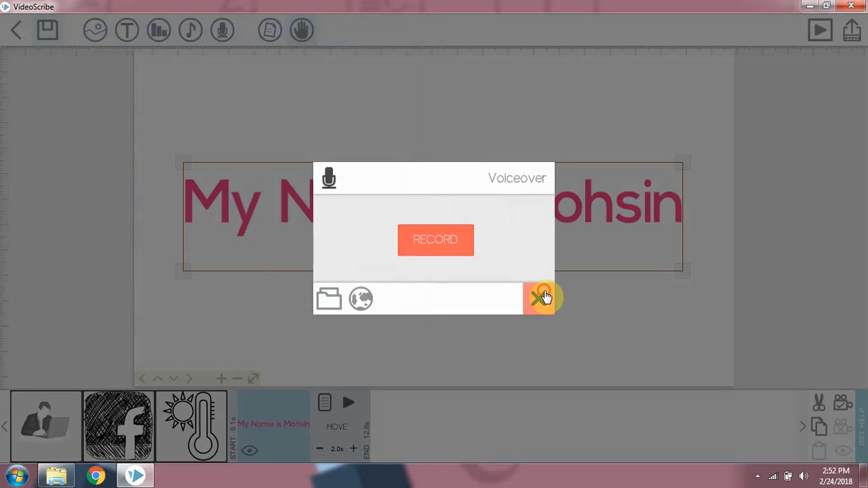
{"action": "left_click", "coordinate": [546, 297]}
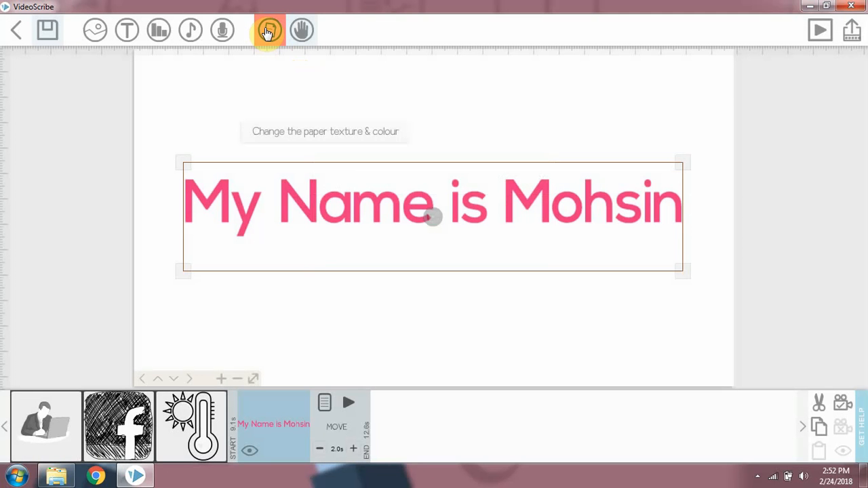
Step: Try the first textured white paper as the scribe's background
{"action": "left_click", "coordinate": [268, 32]}
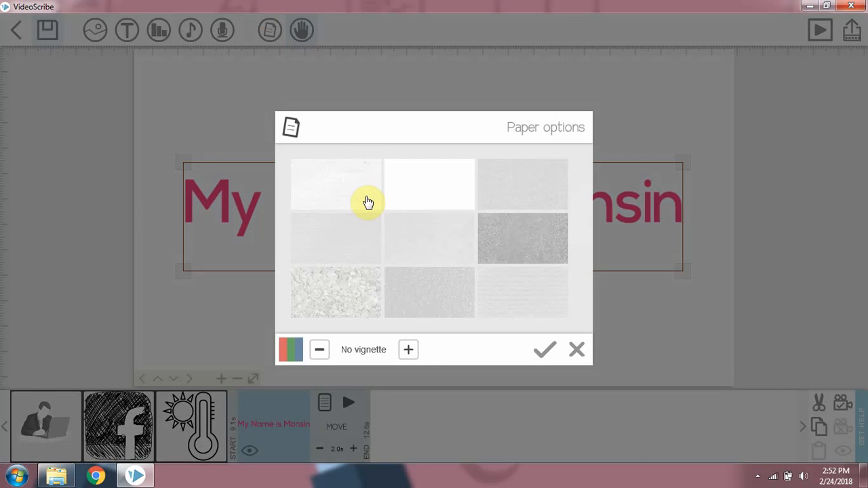
{"action": "left_click", "coordinate": [361, 189]}
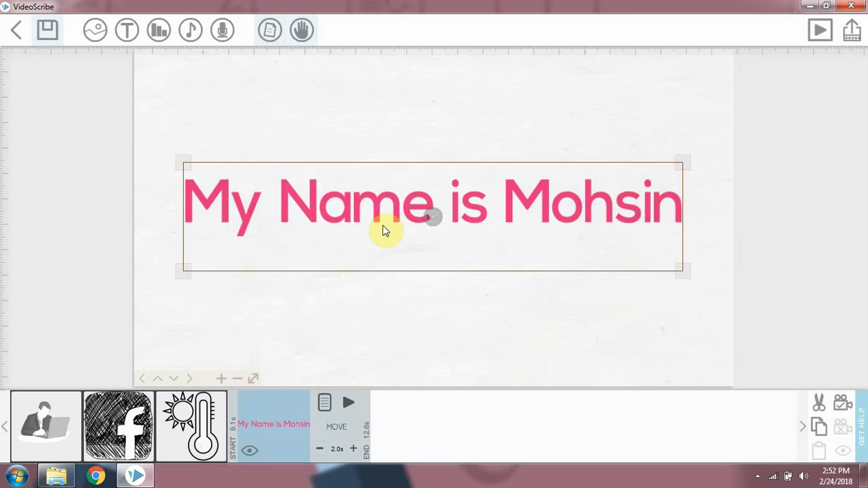
{"action": "scroll", "coordinate": [344, 309], "scroll_direction": "down", "scroll_amount": 5}
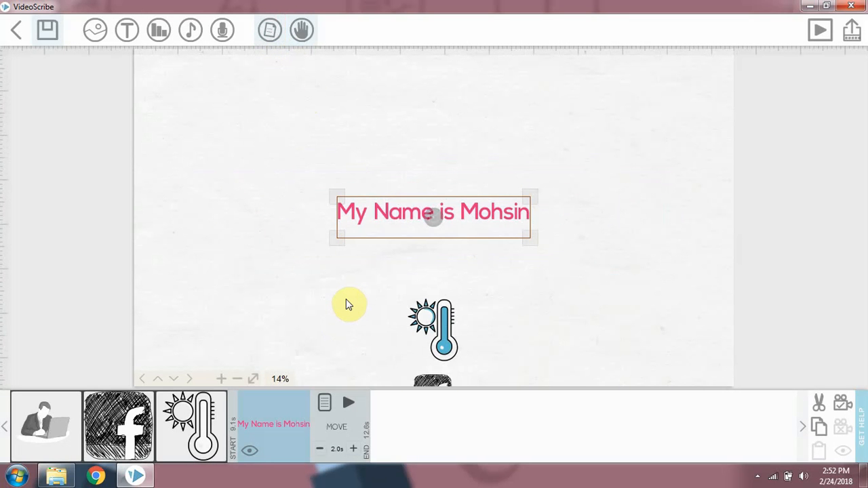
{"action": "scroll", "coordinate": [346, 305], "scroll_direction": "up", "scroll_amount": 6}
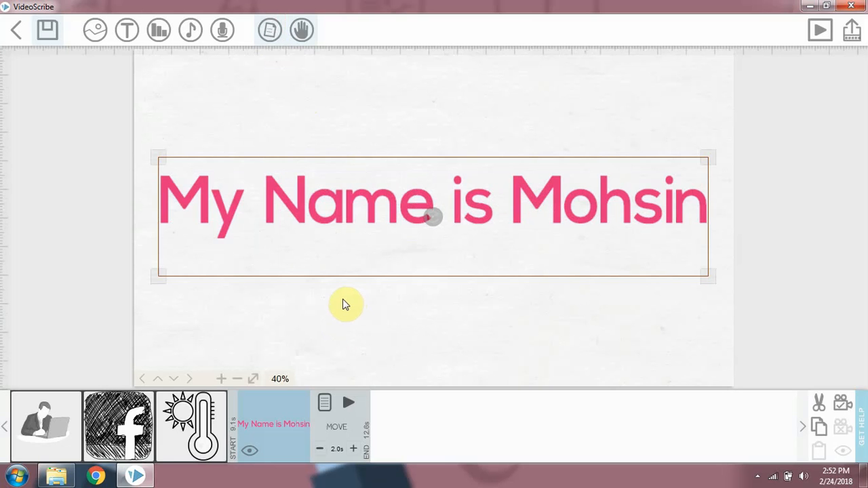
Step: Try an orange (f15a29) paper colour with the plain, untextured paper
{"action": "left_click", "coordinate": [269, 34]}
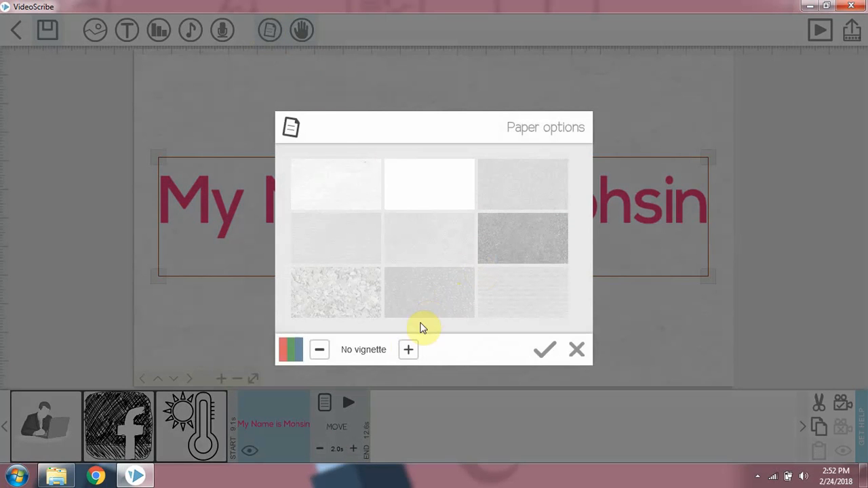
{"action": "left_click", "coordinate": [297, 348]}
{"action": "left_click", "coordinate": [387, 142]}
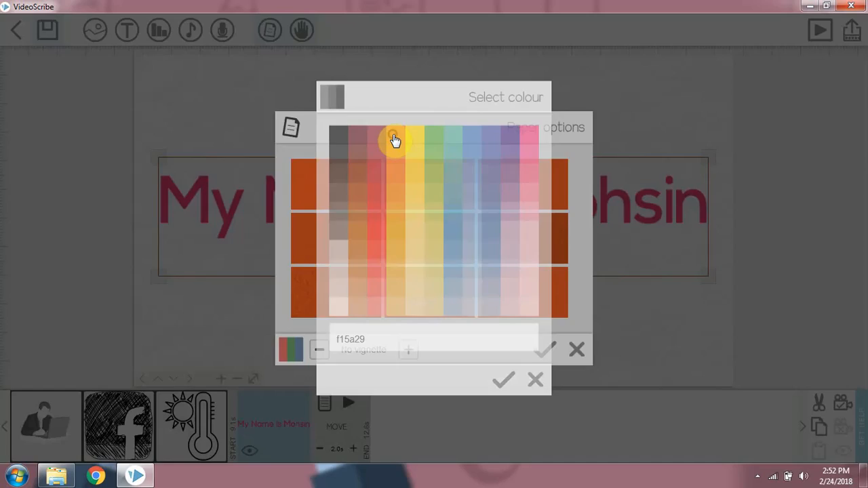
{"action": "left_click", "coordinate": [446, 196]}
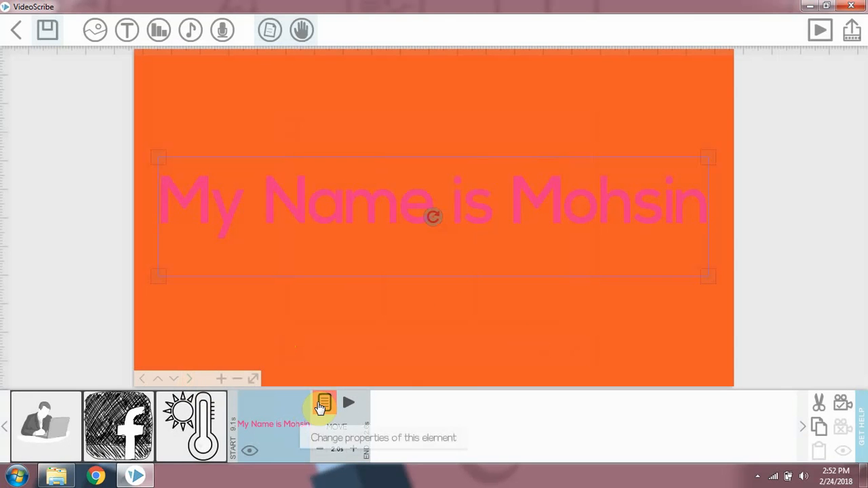
Step: Set the paper colour to white and choose the plain, untextured paper
{"action": "left_click", "coordinate": [269, 37]}
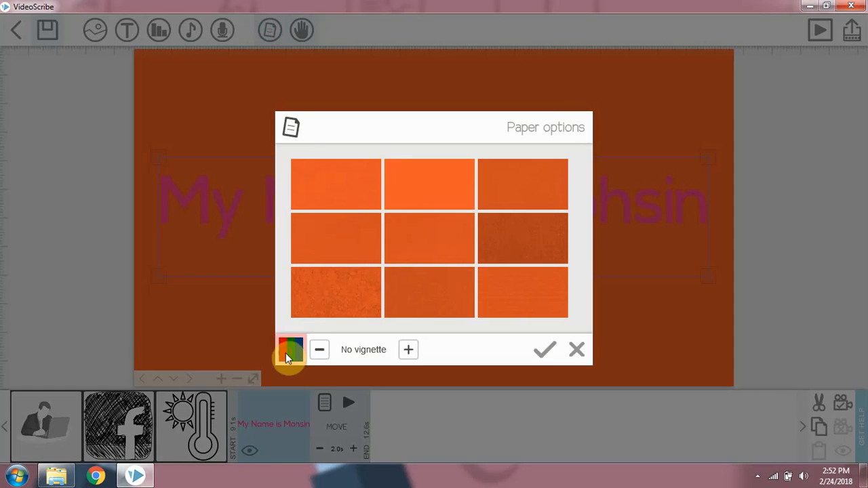
{"action": "left_click", "coordinate": [289, 349]}
{"action": "left_click", "coordinate": [340, 306]}
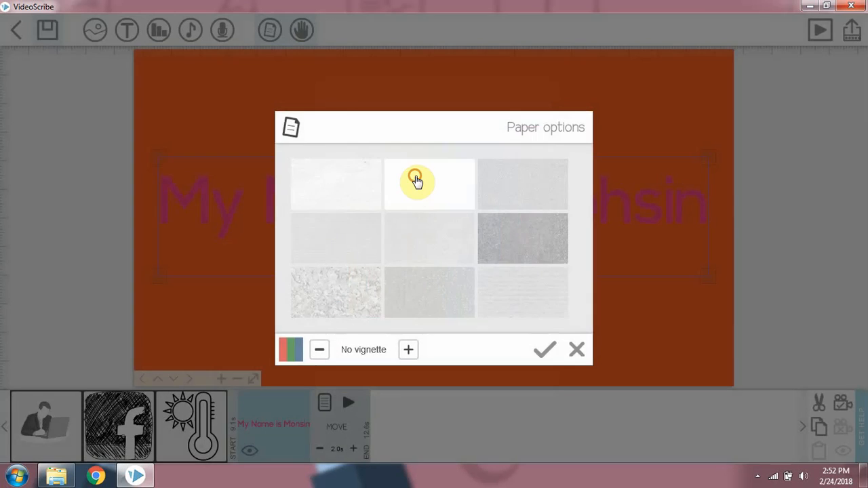
{"action": "left_click", "coordinate": [415, 180]}
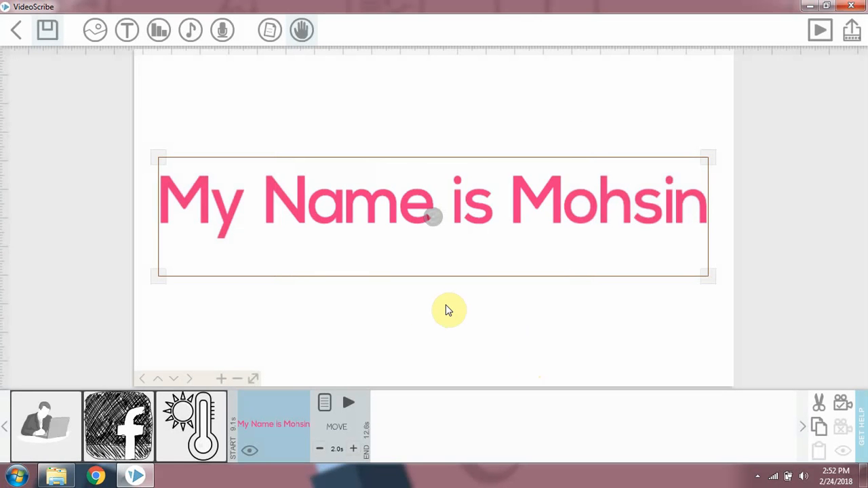
Step: Look at the available hands for the scribe and leave the selection without choosing one
{"action": "left_click", "coordinate": [302, 30]}
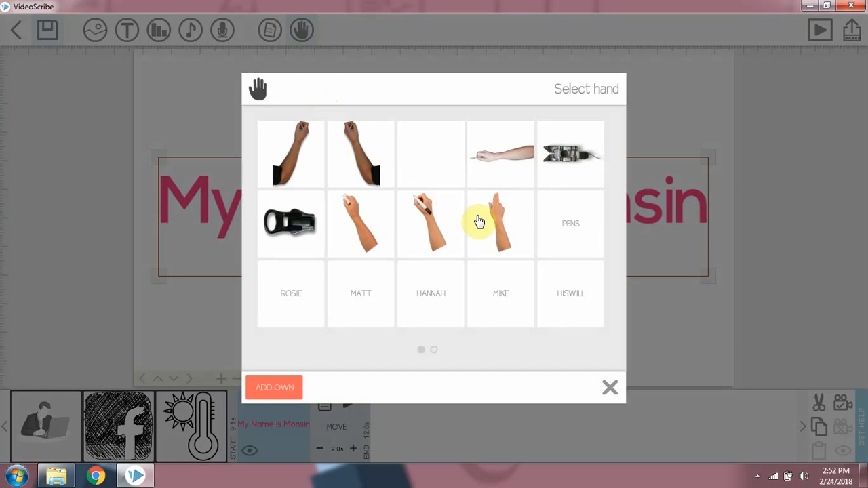
{"action": "left_click", "coordinate": [610, 385]}
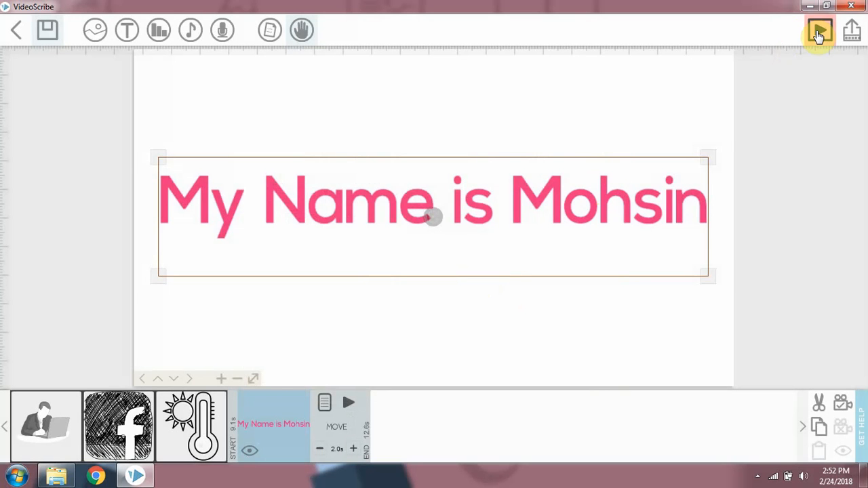
Step: Preview the scribe with Zoom at end turned off, and open the video publishing options
{"action": "left_click", "coordinate": [820, 30]}
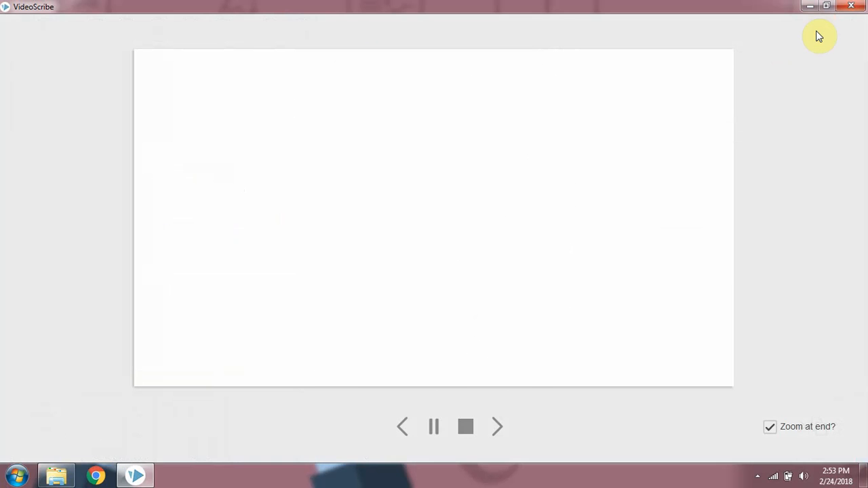
{"action": "left_click", "coordinate": [771, 428]}
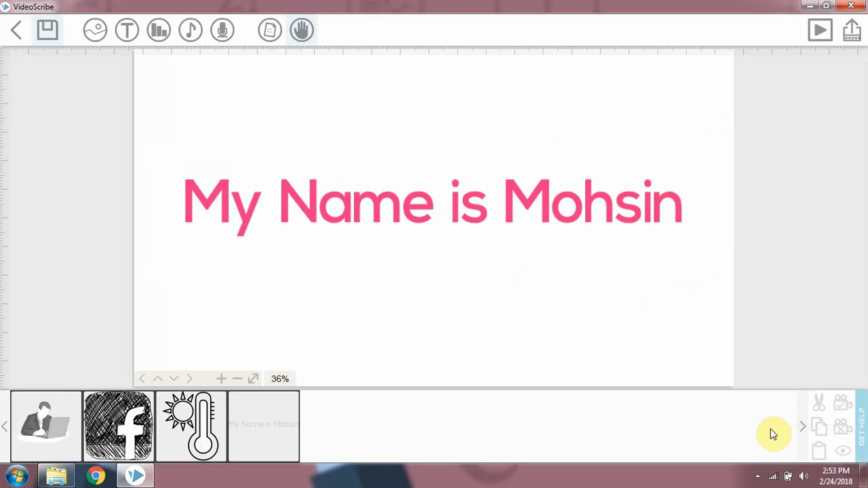
{"action": "left_click", "coordinate": [852, 33]}
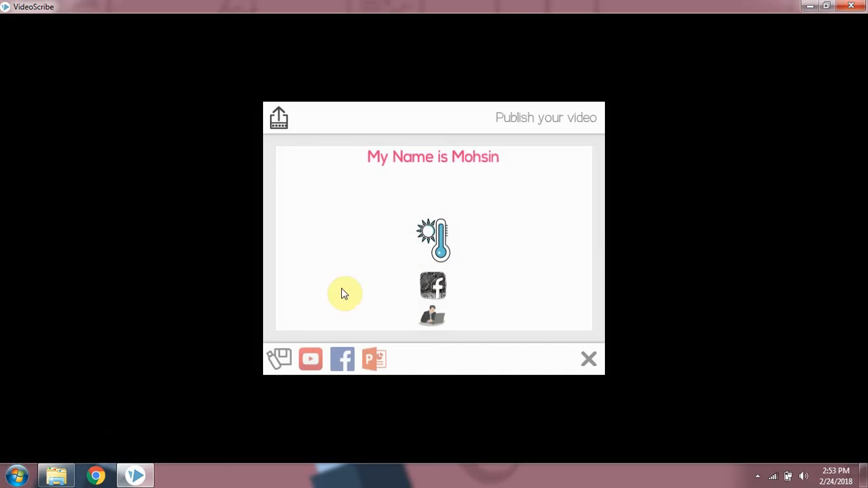
Step: Set up a local video file export named 01 with the size set to 720 (Standard HD)
{"action": "left_click", "coordinate": [279, 362]}
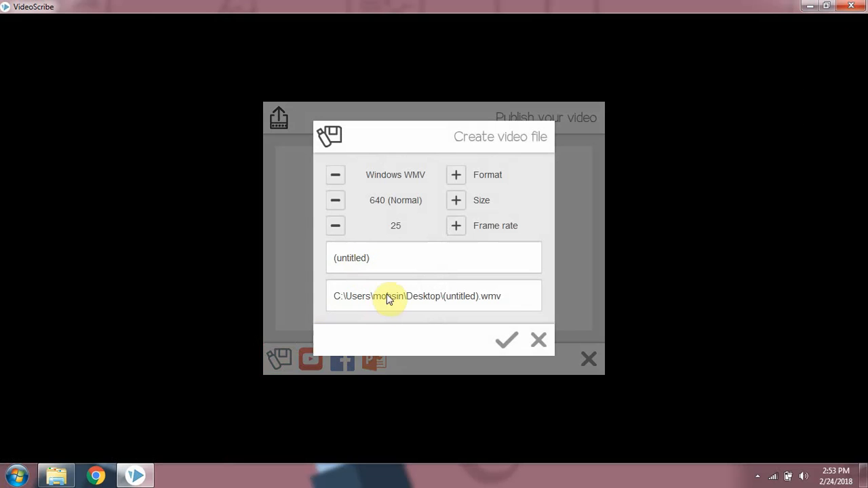
{"action": "left_click_drag", "start_coordinate": [371, 264], "coordinate": [307, 258]}
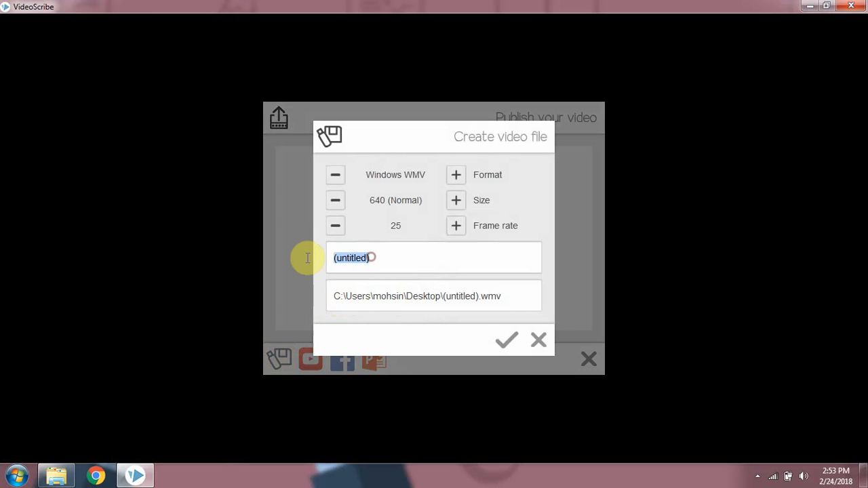
{"action": "type", "text": "01"}
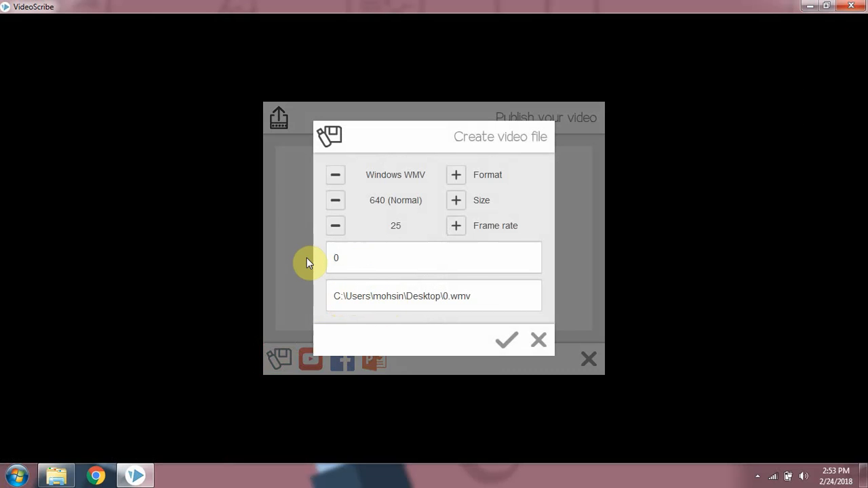
{"action": "left_click", "coordinate": [456, 205]}
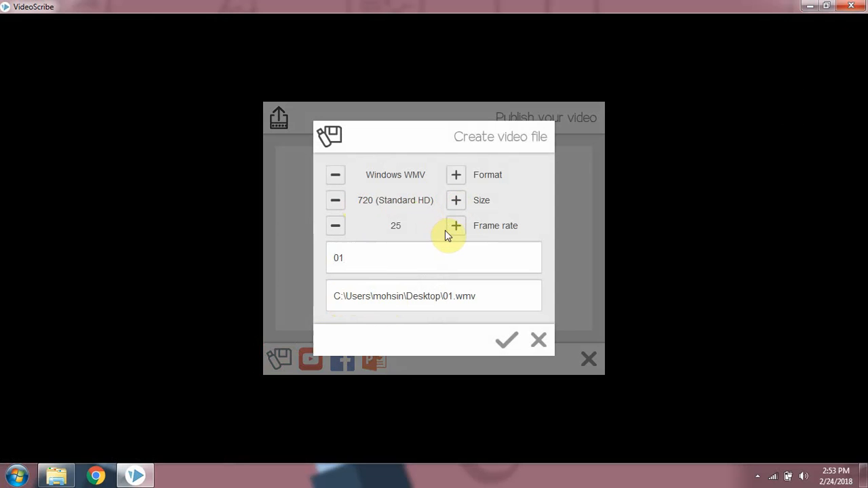
Step: Cycle through the available output formats for the video file and return to Windows WMV
{"action": "left_click", "coordinate": [454, 178]}
{"action": "left_click", "coordinate": [455, 178]}
{"action": "left_click", "coordinate": [454, 177]}
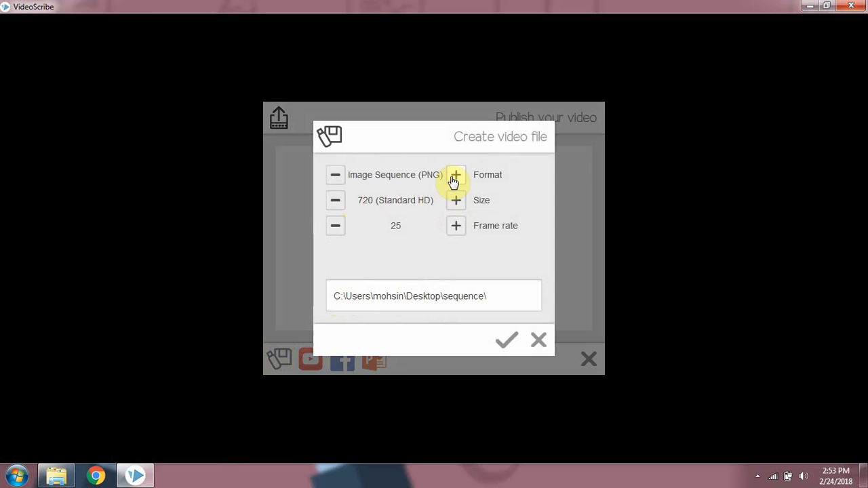
{"action": "left_click", "coordinate": [455, 177]}
{"action": "left_click", "coordinate": [454, 177]}
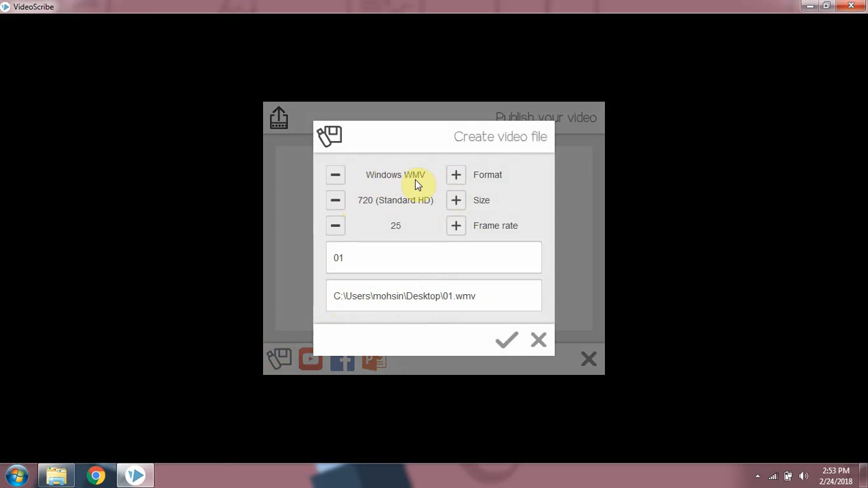
Step: Look through the Desktop folders for an output location and leave the folder selection without choosing one
{"action": "left_click", "coordinate": [447, 289]}
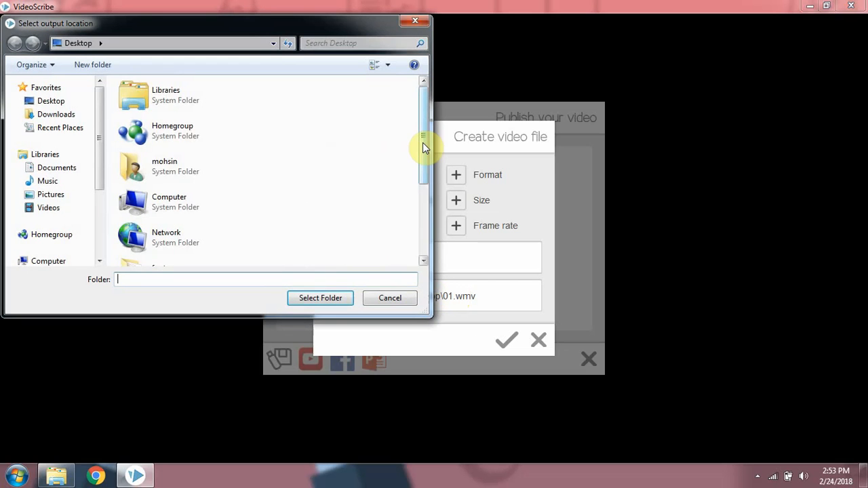
{"action": "left_click_drag", "start_coordinate": [423, 142], "coordinate": [412, 228]}
{"action": "left_click", "coordinate": [403, 297]}
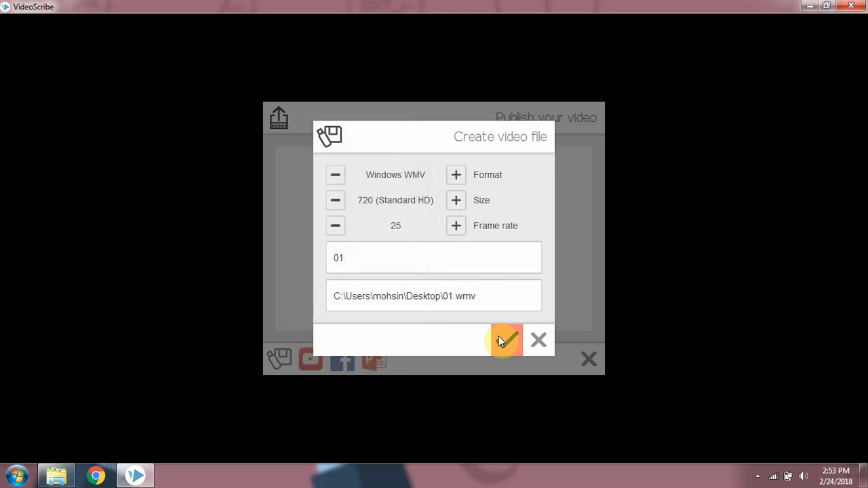
Step: Start creating the video file and cancel the rendering to go back to the scribe
{"action": "left_click", "coordinate": [498, 336]}
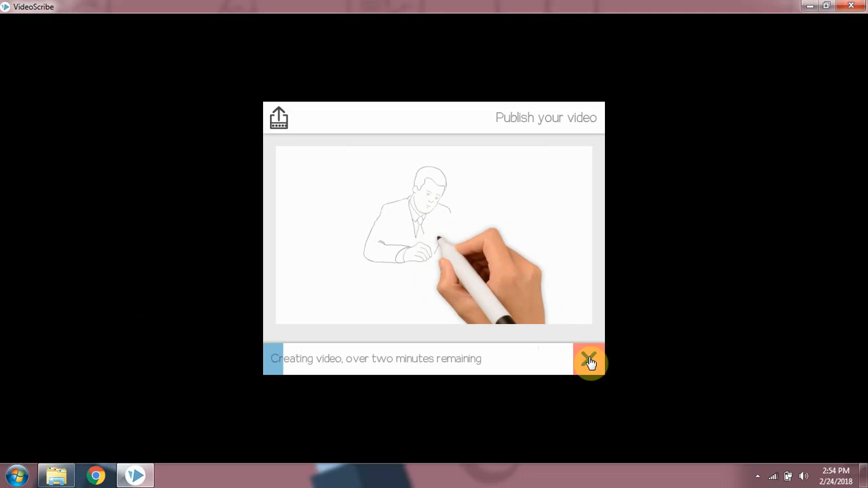
{"action": "left_click", "coordinate": [589, 363]}
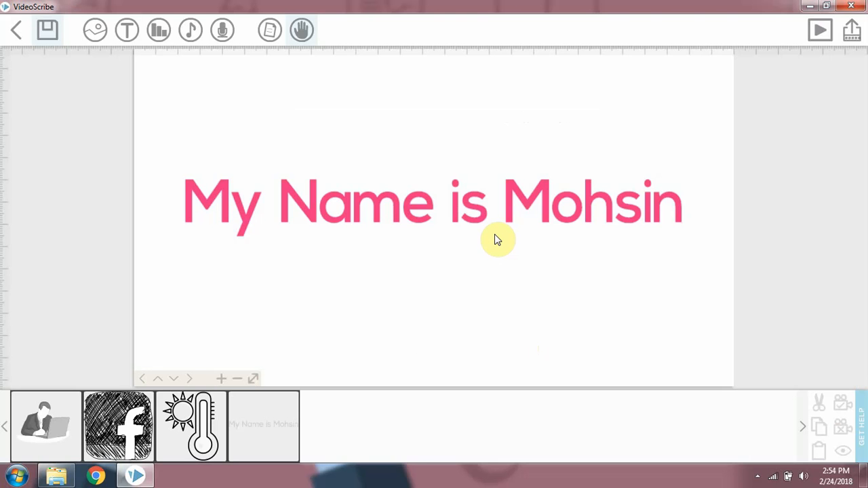